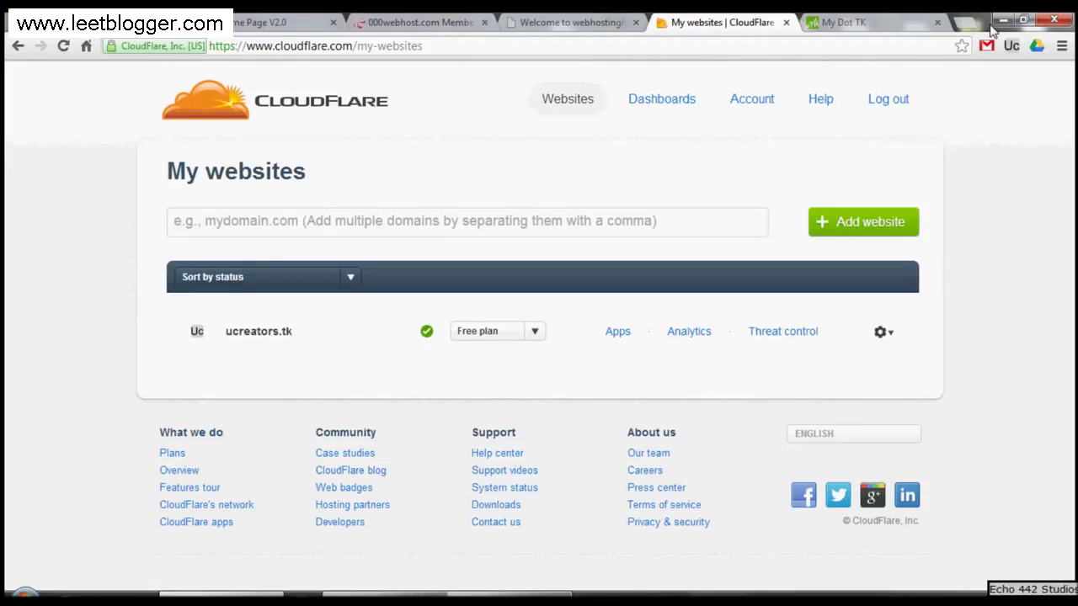
Close the webhostingh.tk welcome page and place the My Dot TK tab ahead of the CloudFlare tab.
click(388, 22)
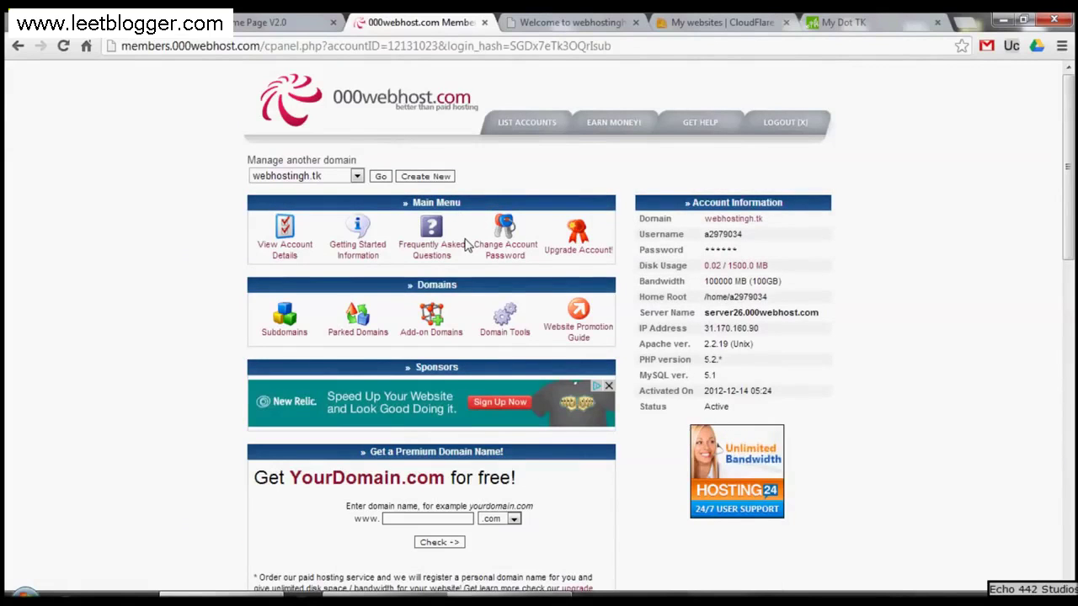
click(535, 21)
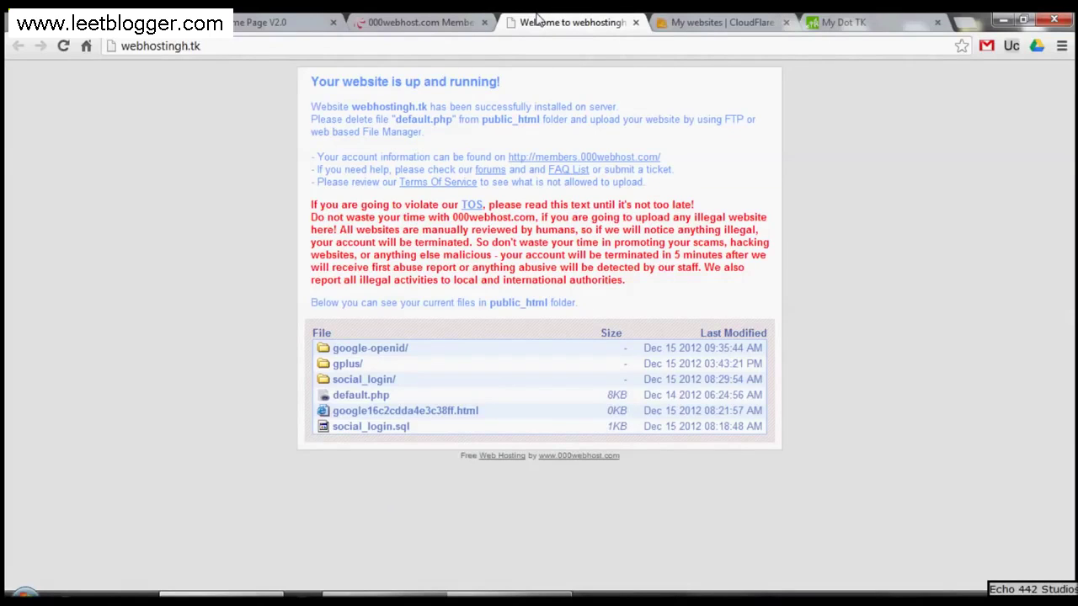
click(635, 22)
click(692, 23)
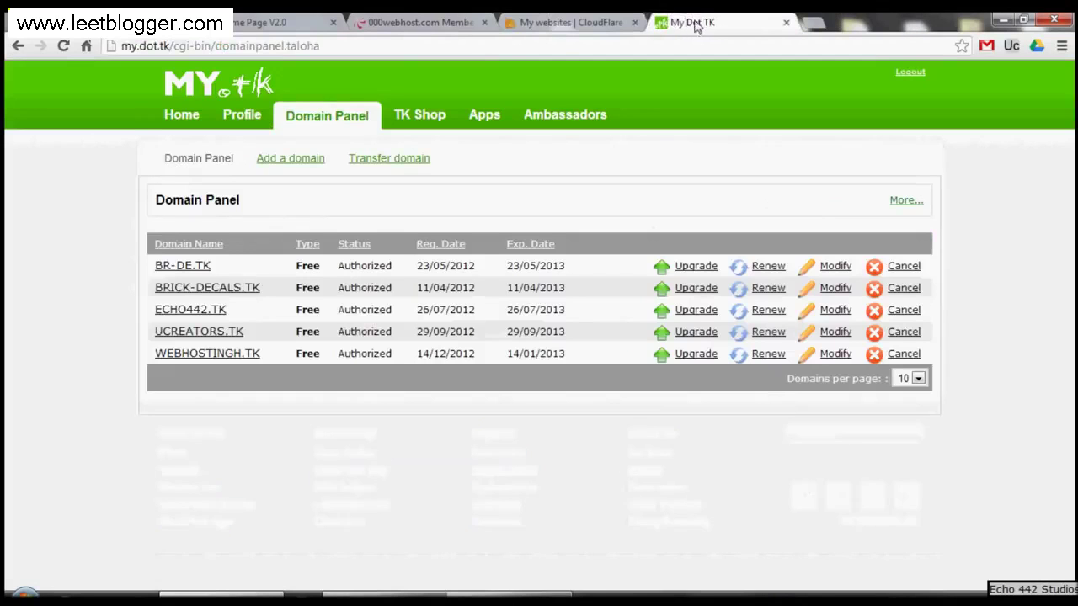
drag(695, 25, 556, 18)
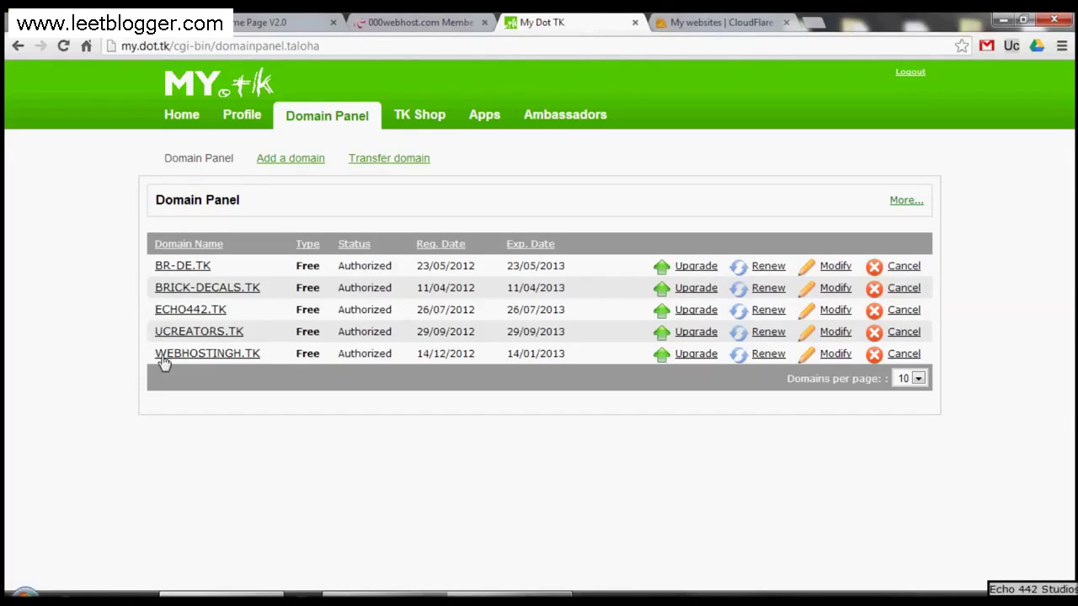
Save WEBHOSTINGH.TK's custom DNS in My Dot TK with name servers ns01.000webhost.com and ns02.000webhost.com, and close the domain settings.
click(835, 354)
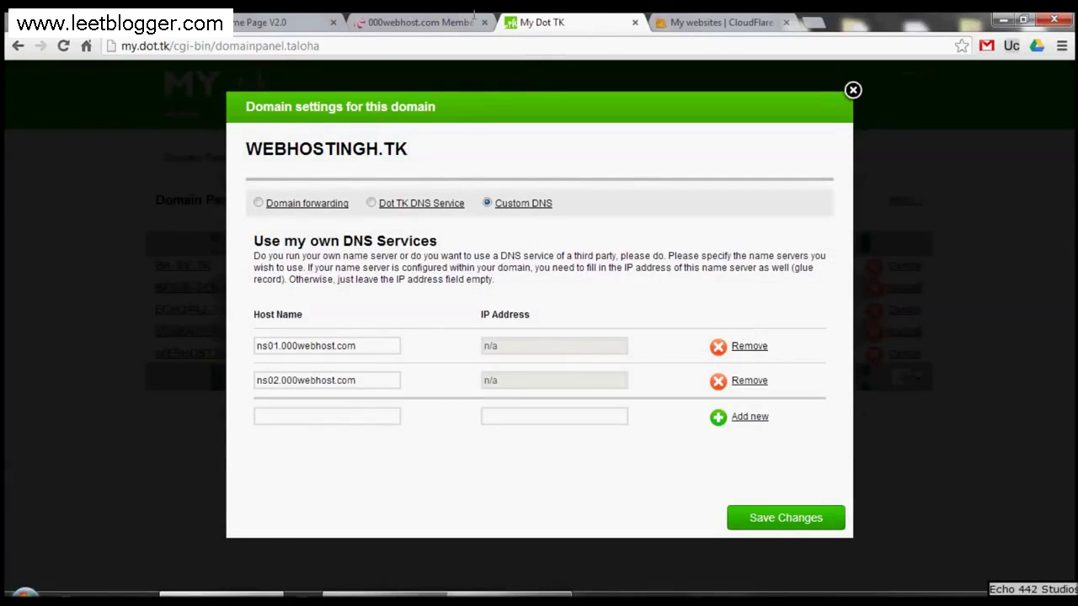
key(ctrl+shift+Tab)
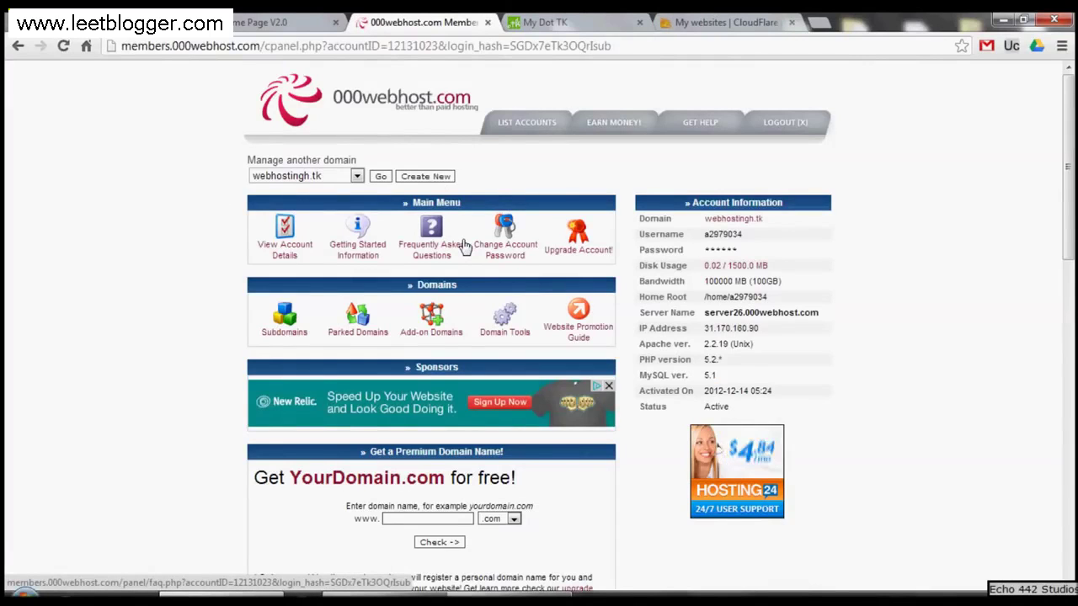
click(593, 21)
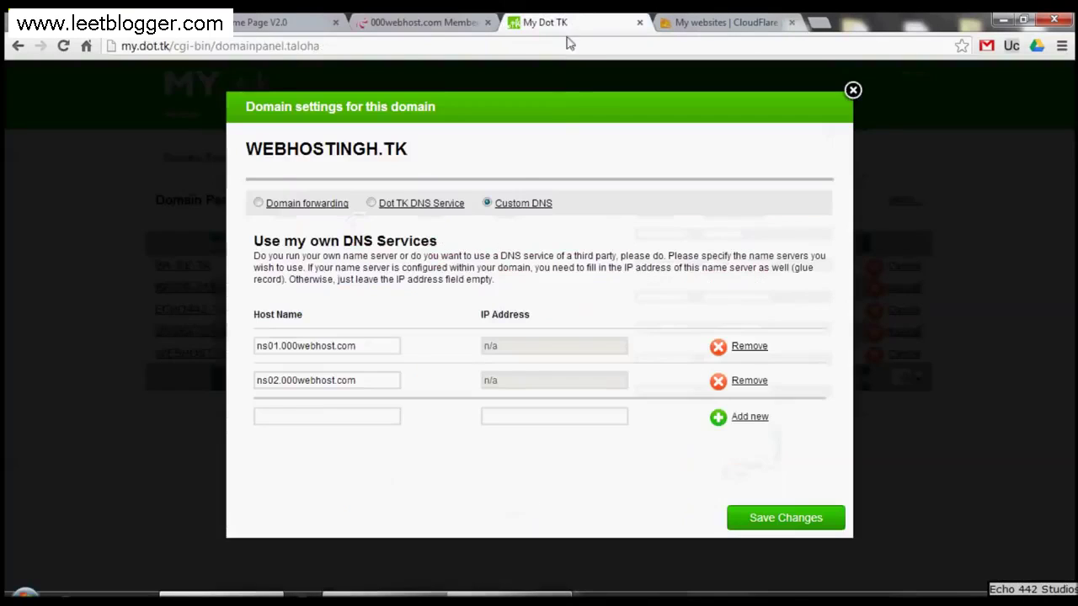
drag(268, 346, 256, 392)
click(378, 351)
click(257, 392)
click(790, 523)
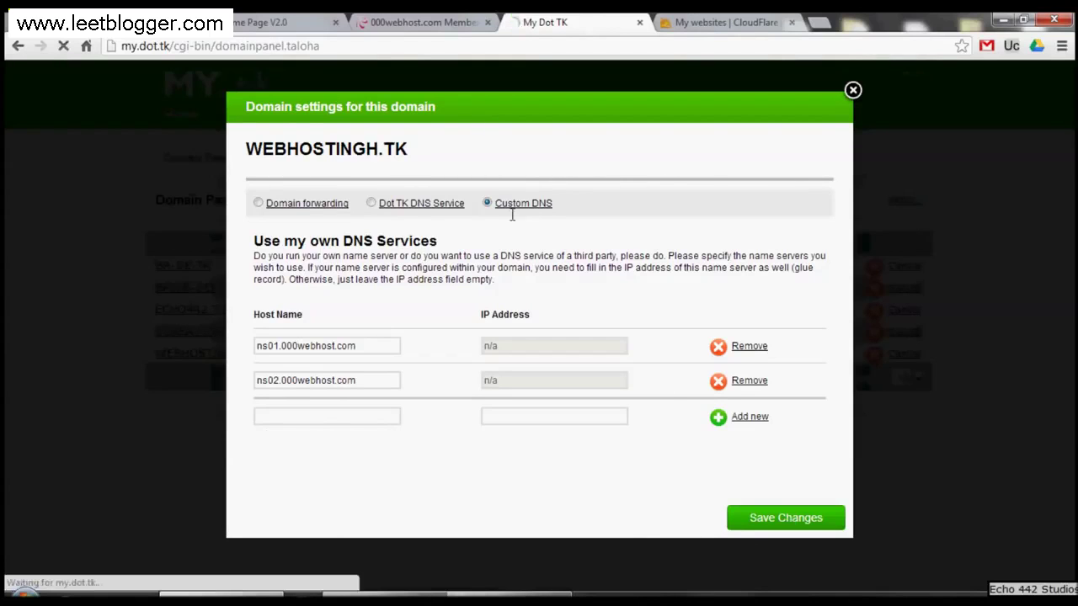
click(425, 22)
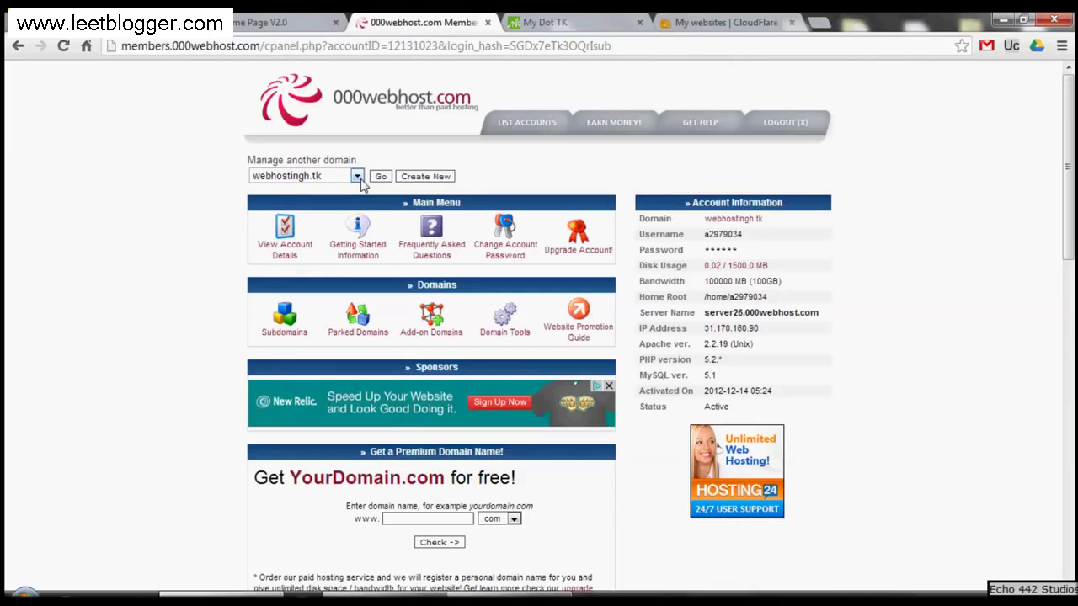
click(539, 23)
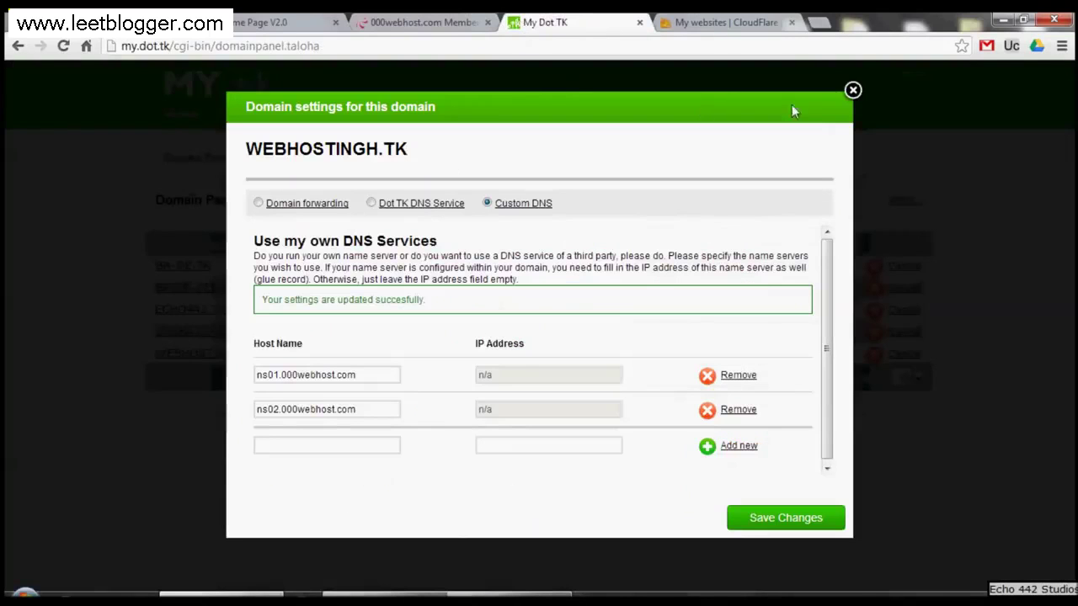
click(853, 92)
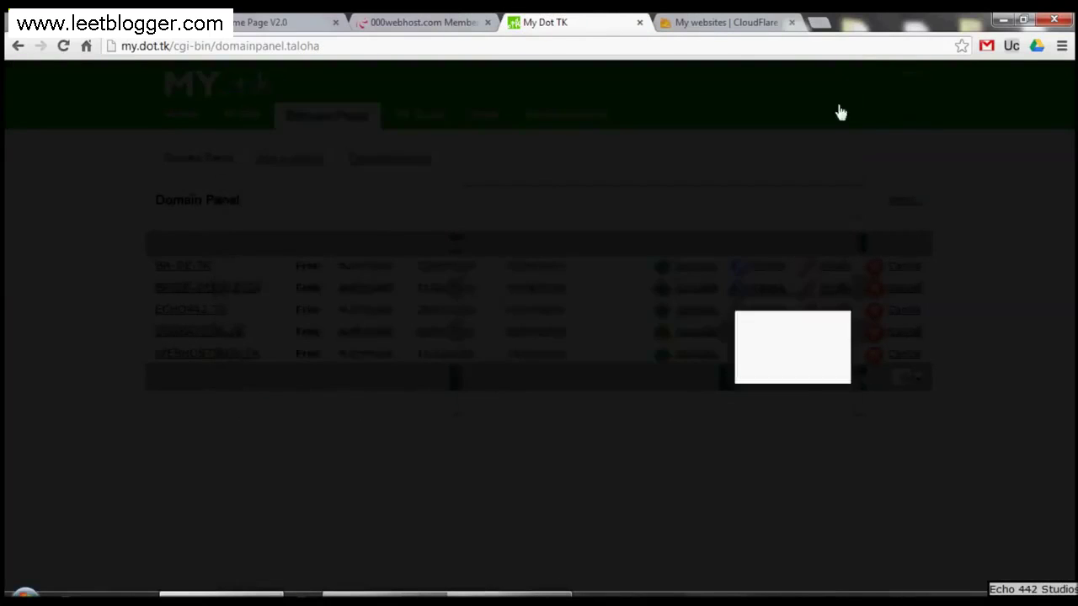
click(715, 22)
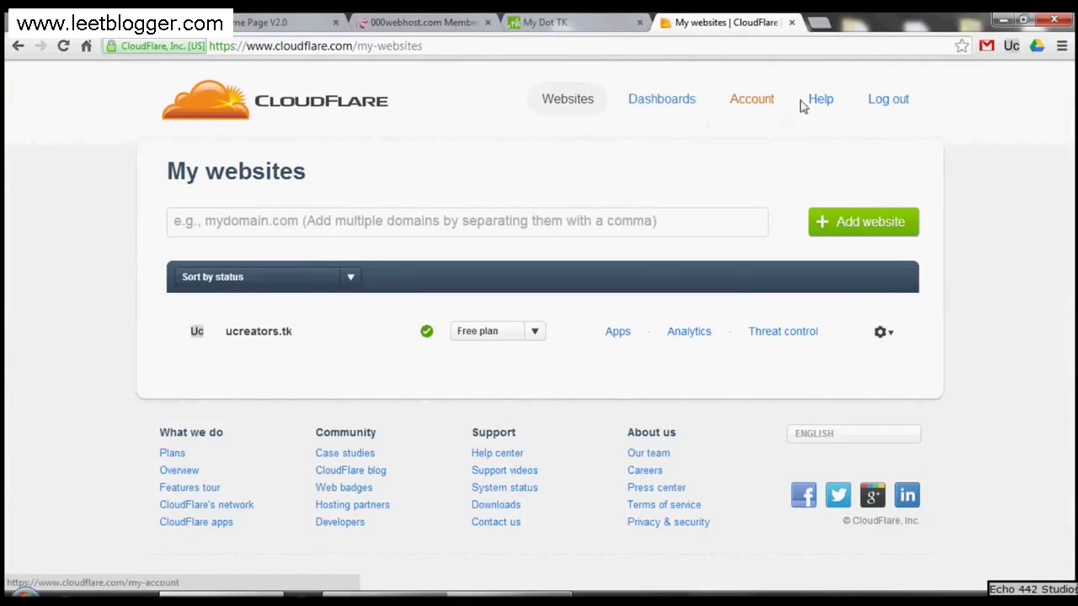
click(1060, 46)
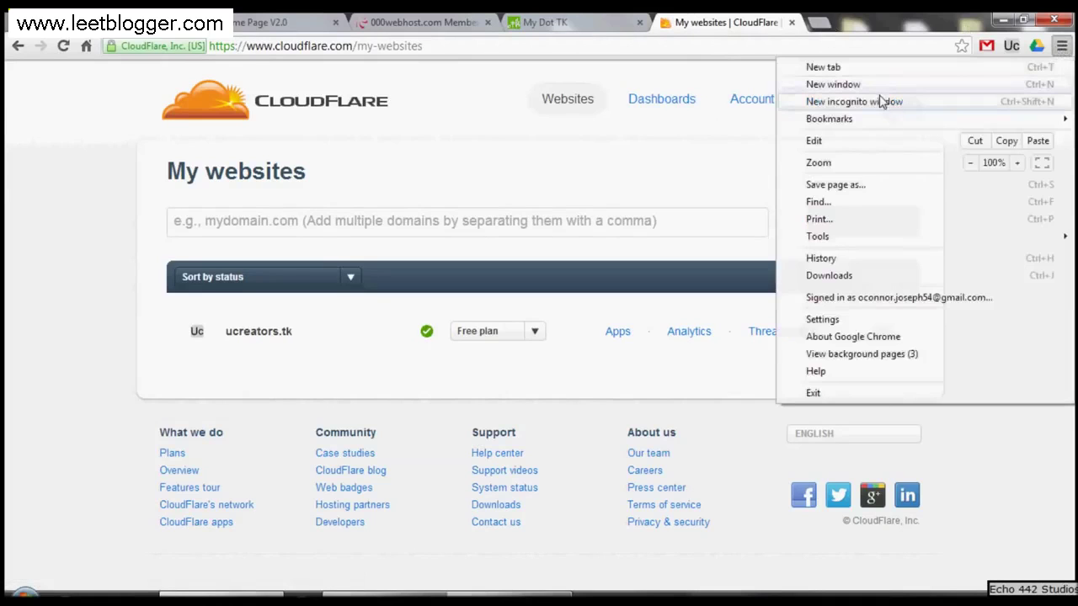
click(817, 101)
key(alt+Tab)
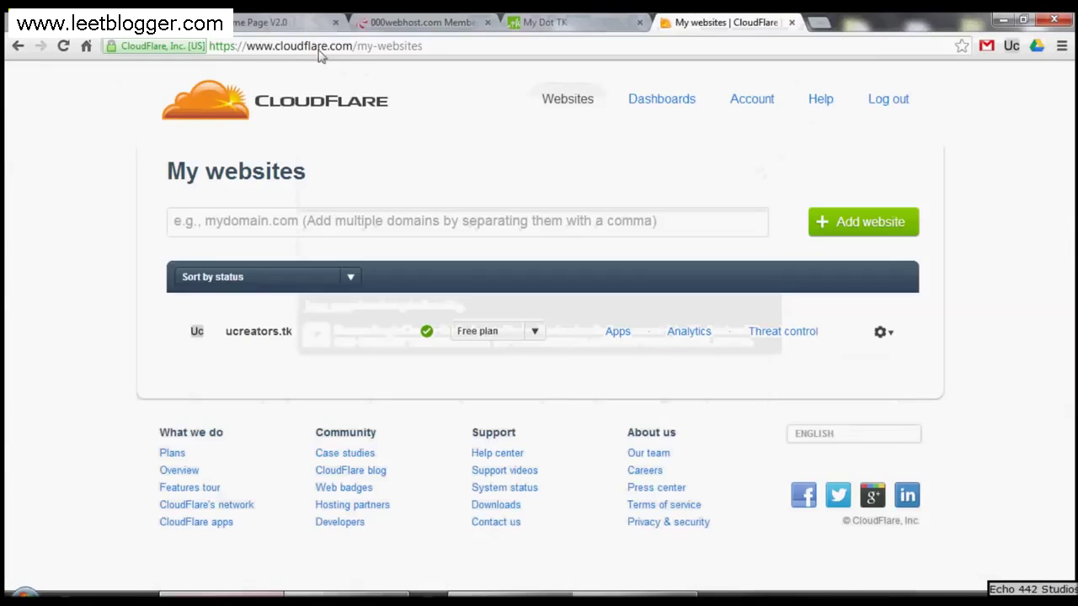
drag(352, 47, 208, 46)
right_click(247, 47)
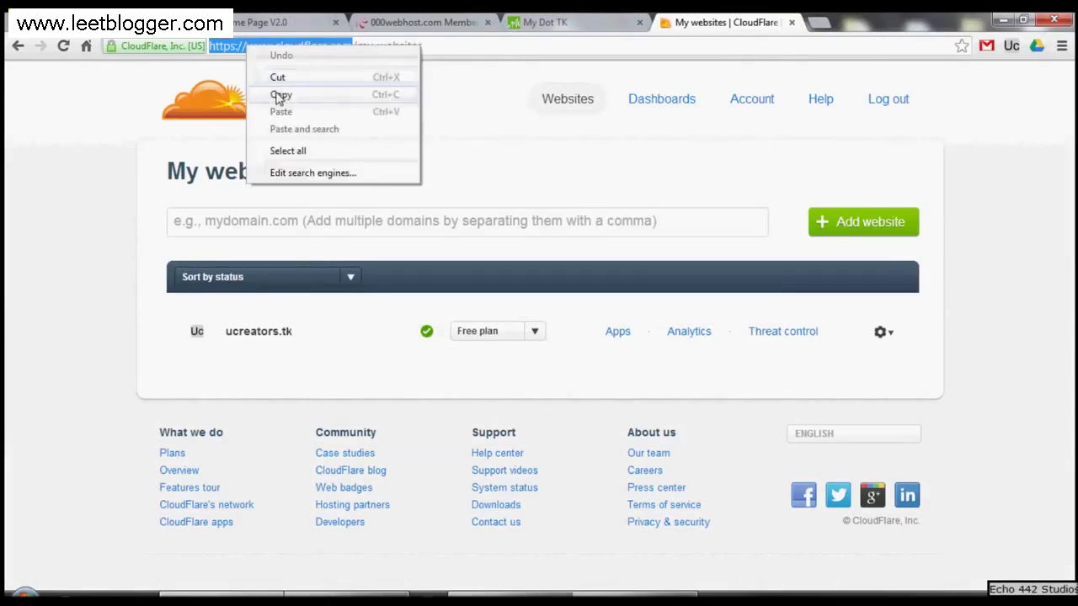
click(280, 94)
key(alt+Tab)
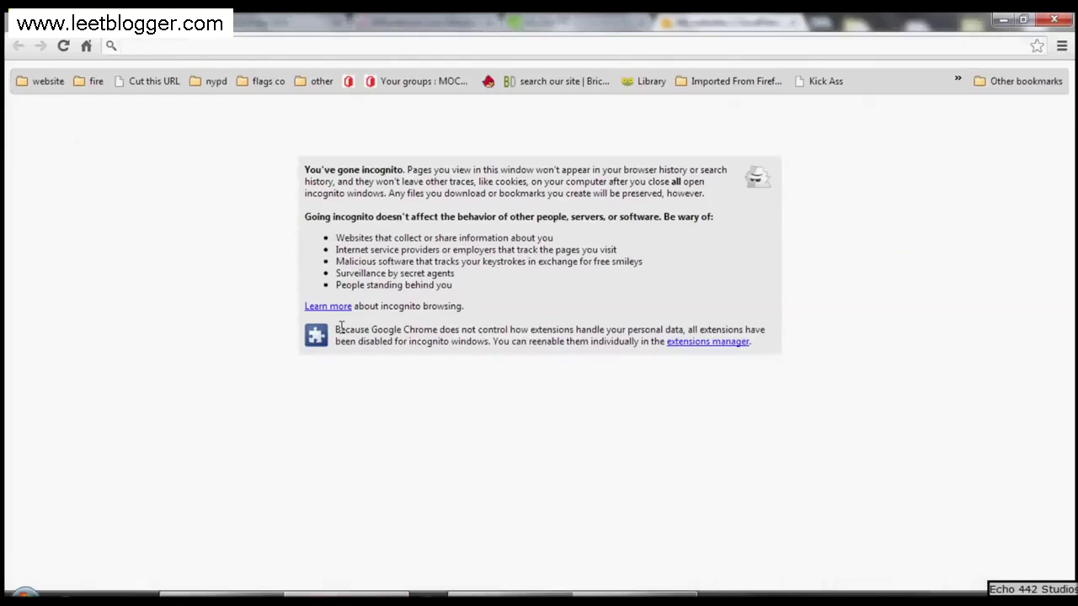
key(ctrl+v)
key(Return)
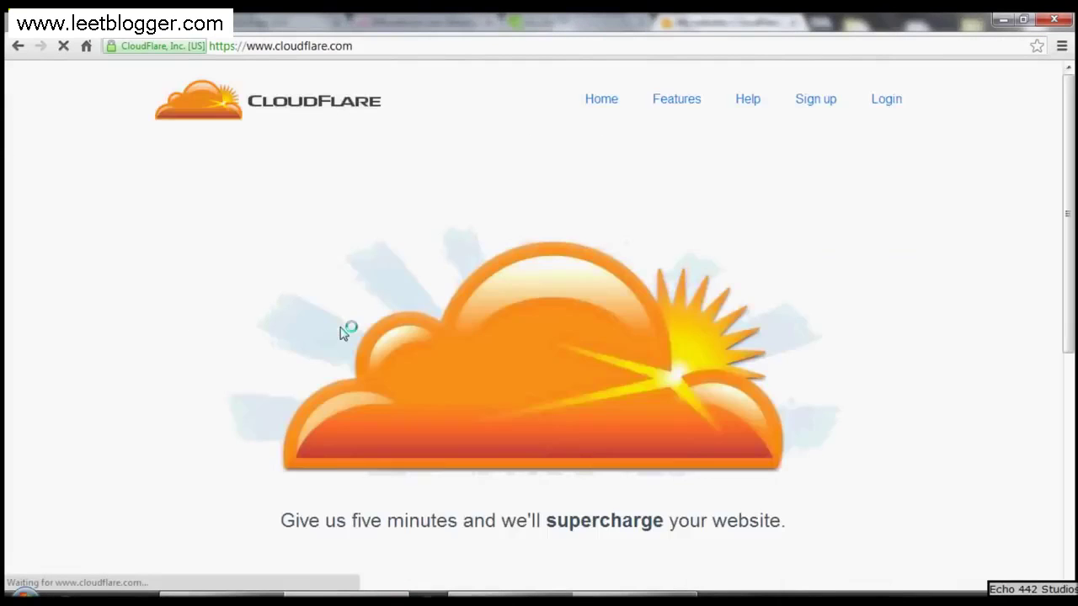
Open the CloudFlare sign-up form and examine its email, username, password and terms of use fields.
click(823, 101)
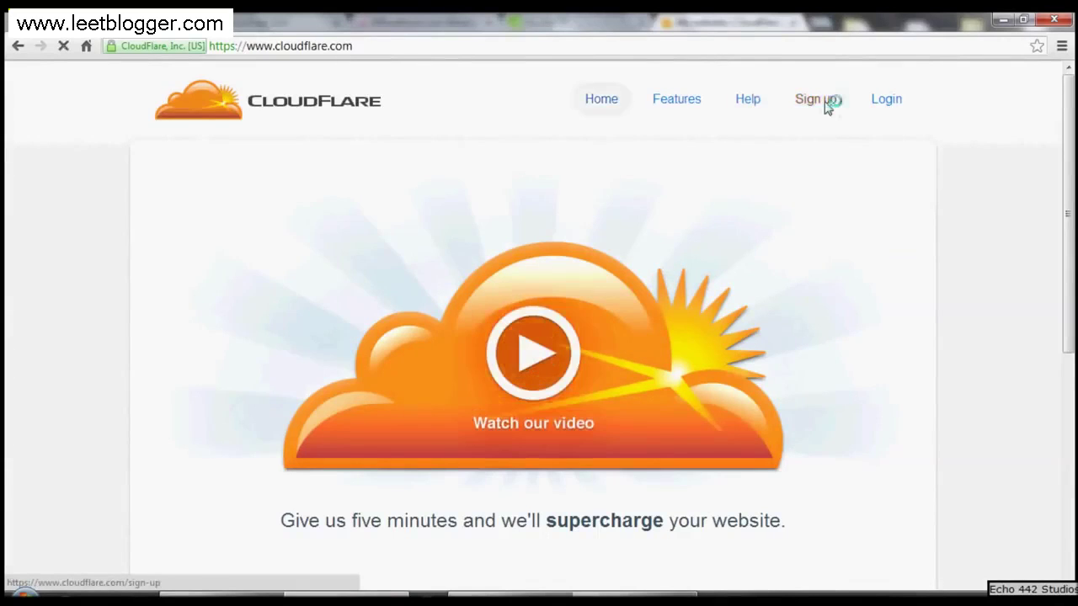
click(539, 242)
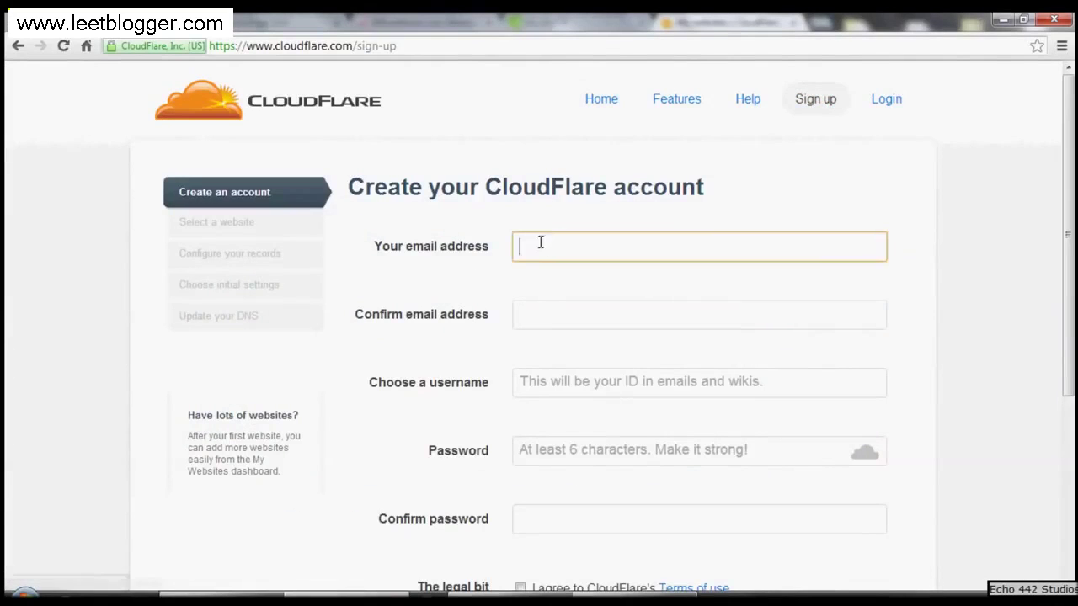
click(543, 327)
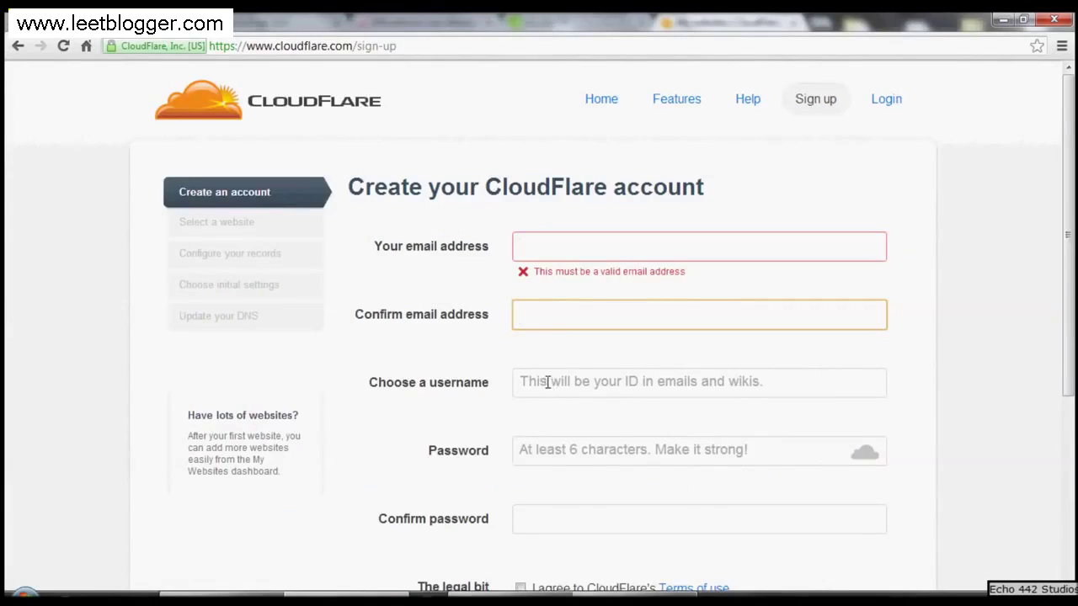
scroll(549, 383, down, 1)
click(541, 305)
click(550, 371)
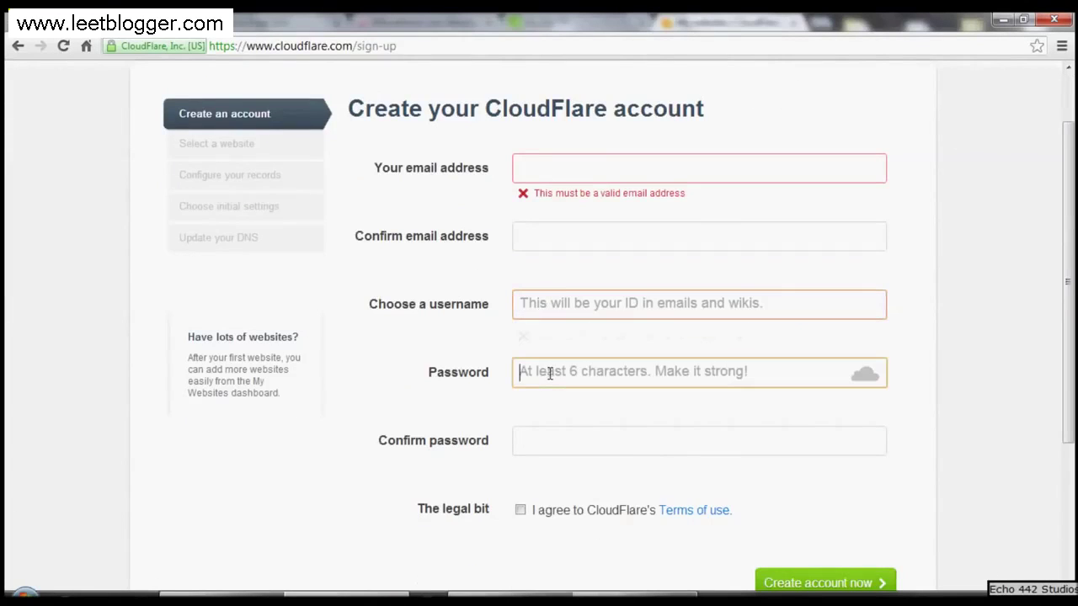
scroll(559, 373, down, 1)
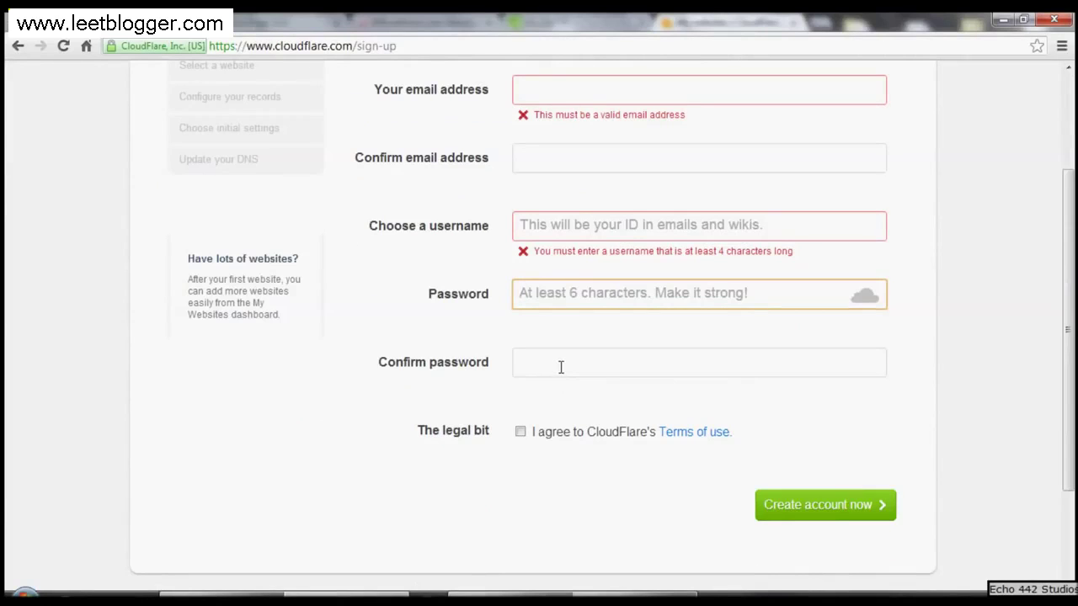
click(559, 369)
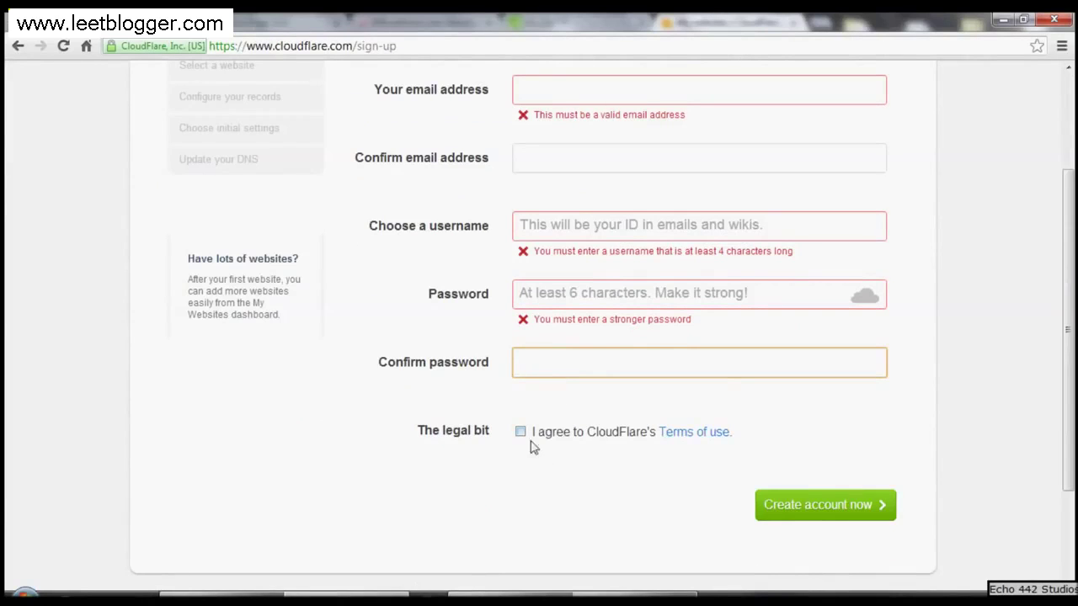
double_click(453, 431)
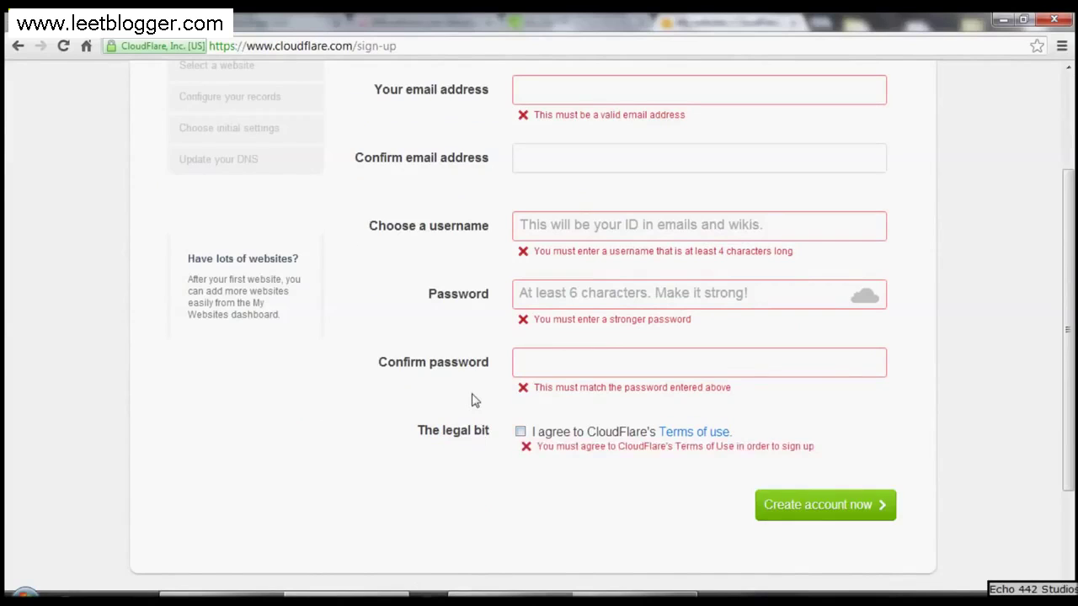
scroll(472, 401, up, 1)
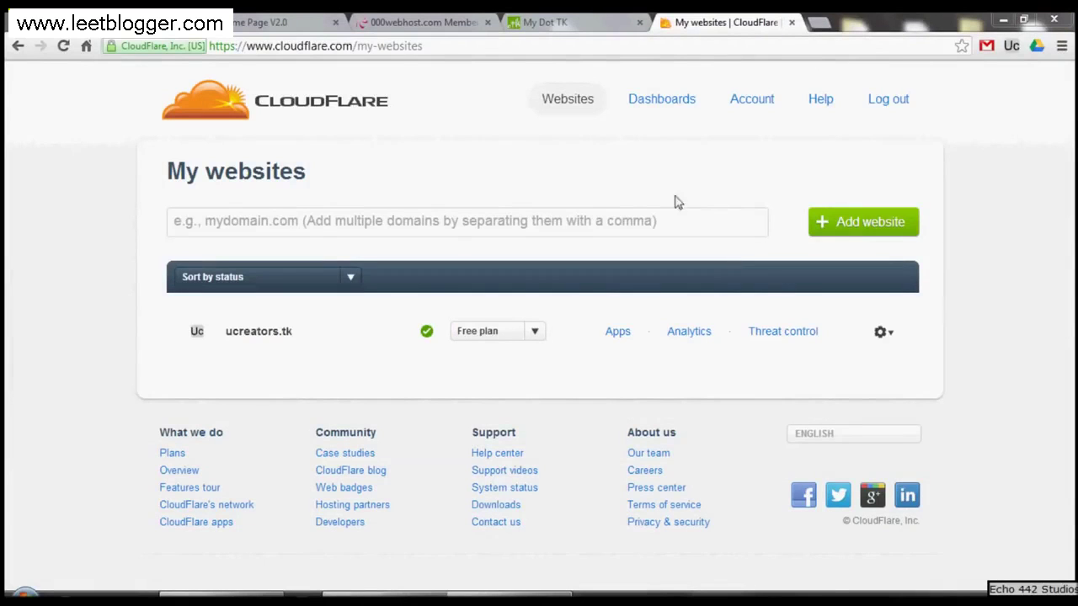
Copy the domain name WEBHOSTINGH.TK from the My Dot TK domain list.
key(ctrl+Tab)
key(ctrl+Tab)
key(ctrl+Tab)
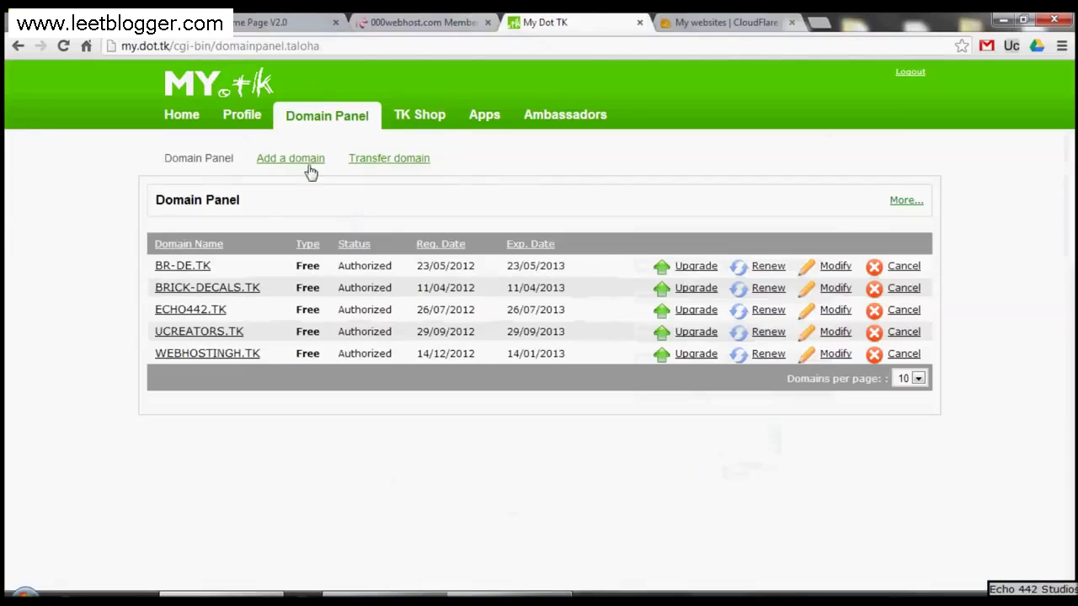
drag(262, 353, 156, 354)
key(ctrl+c)
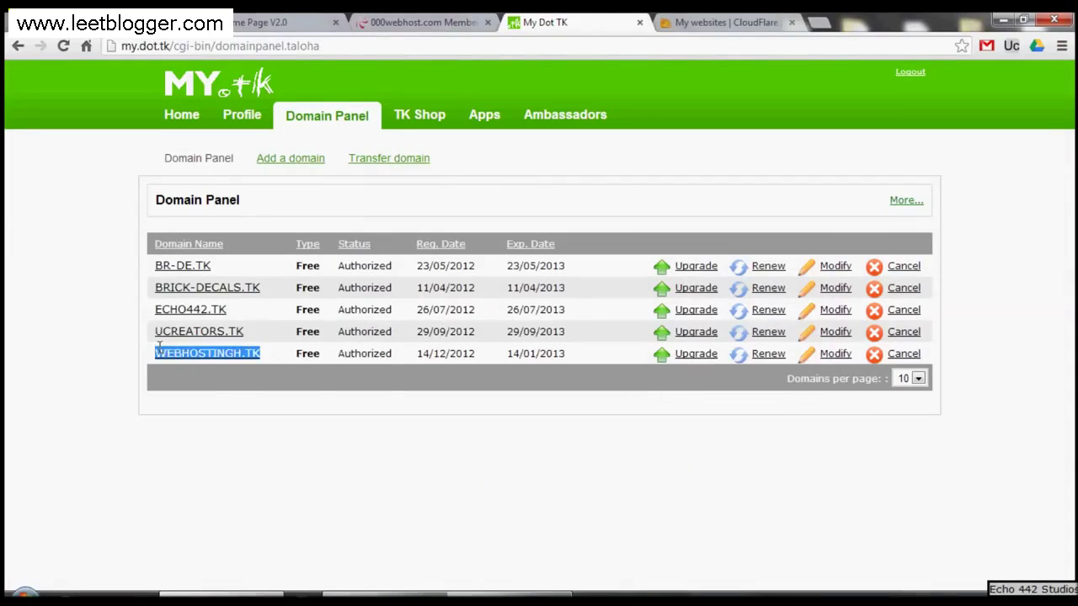
right_click(166, 354)
click(209, 449)
click(227, 476)
Add WEBHOSTINGH.TK as a new website on CloudFlare's My websites page.
click(682, 22)
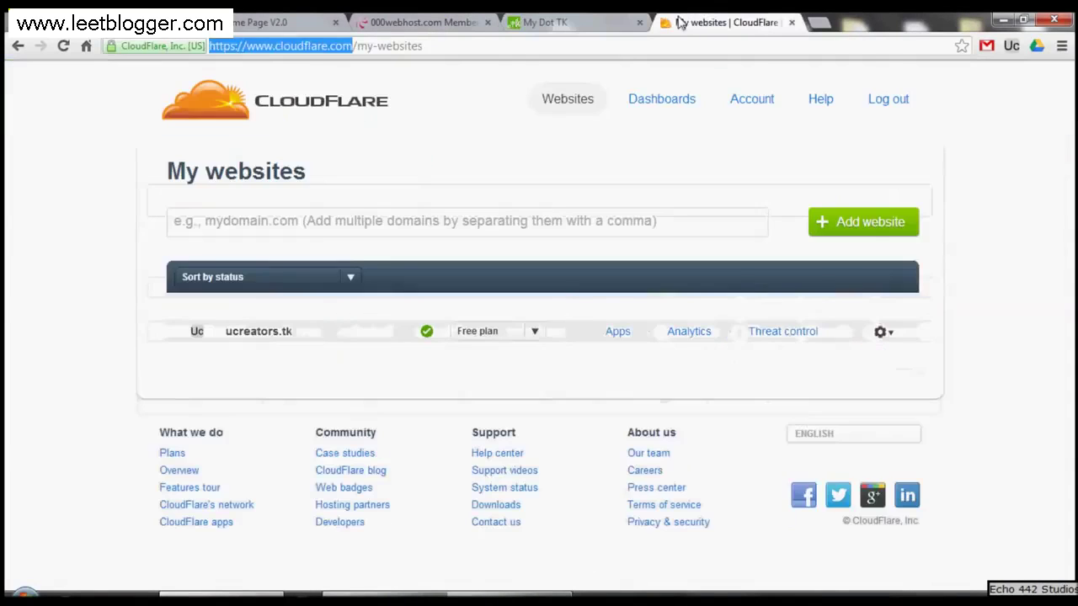
click(306, 237)
key(ctrl+v)
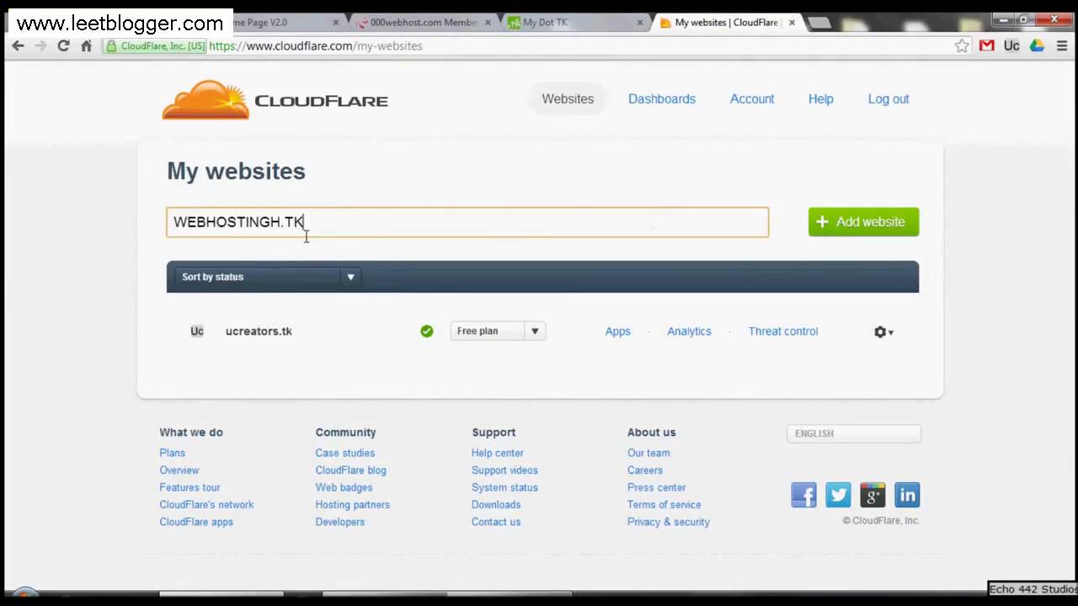
click(865, 224)
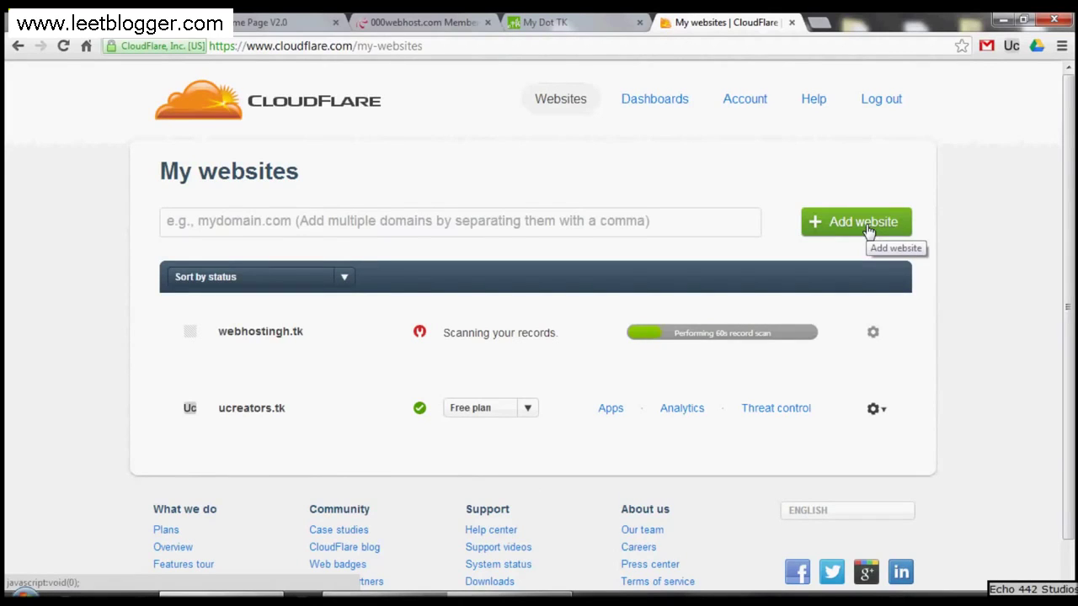
Open the bookmarked intoDNS report for echo442.tk in a new browser tab.
click(819, 22)
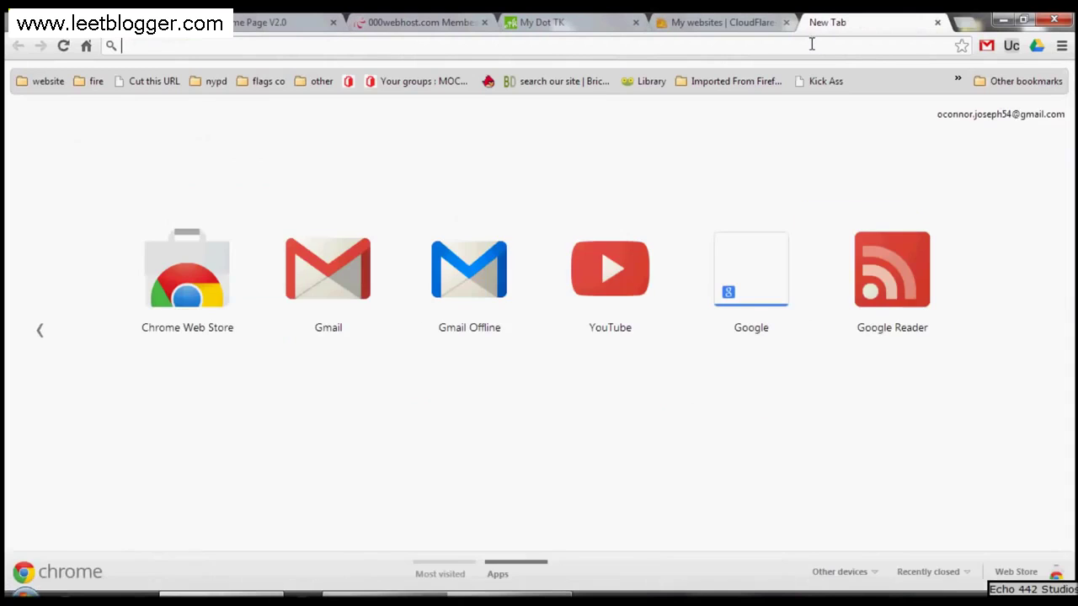
click(956, 79)
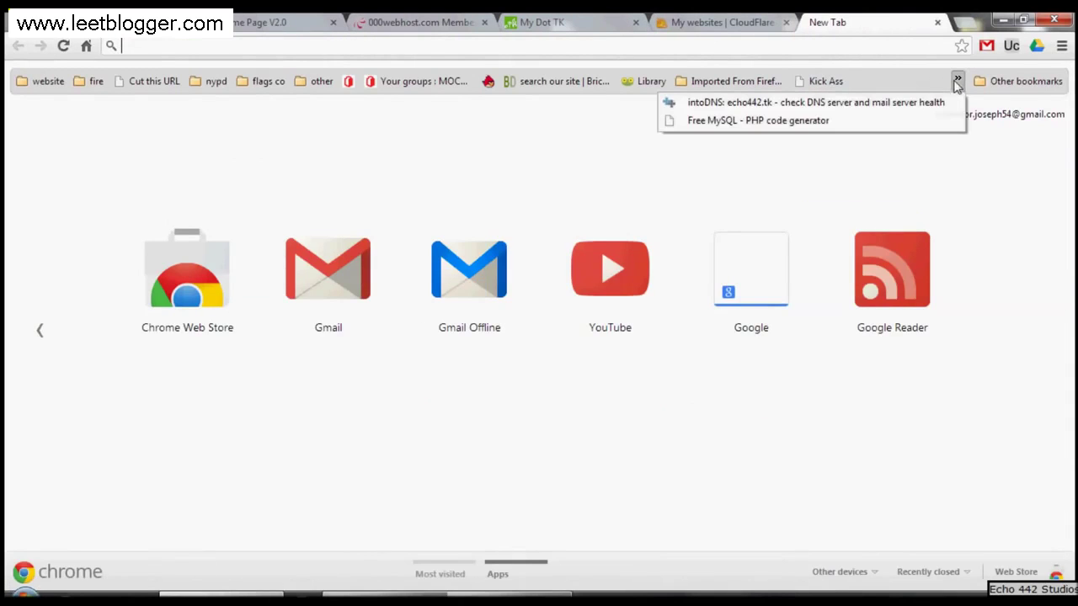
click(808, 102)
click(531, 22)
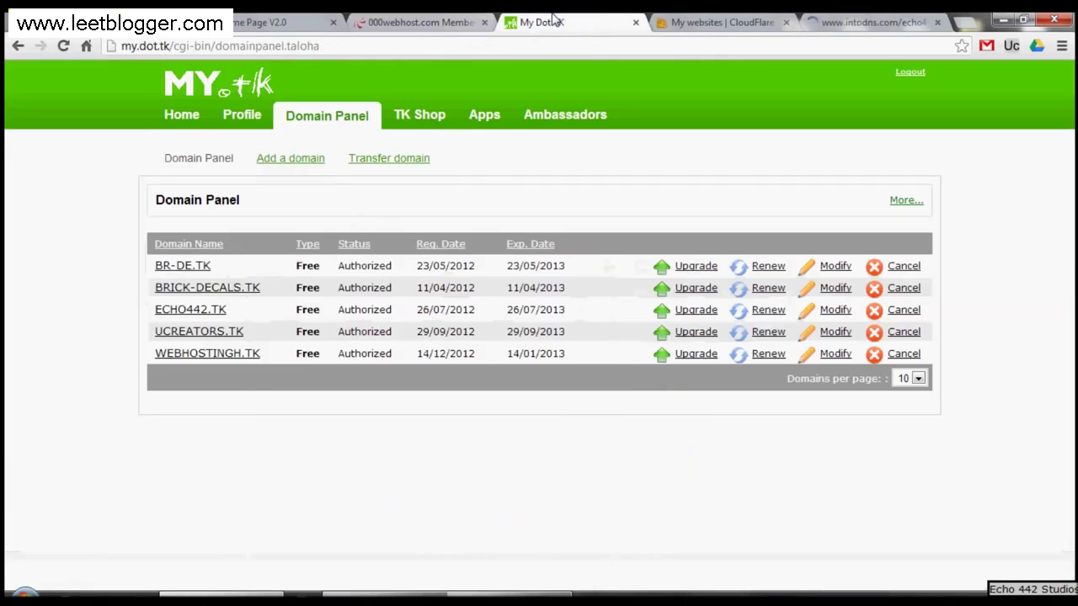
click(470, 20)
click(745, 24)
click(841, 23)
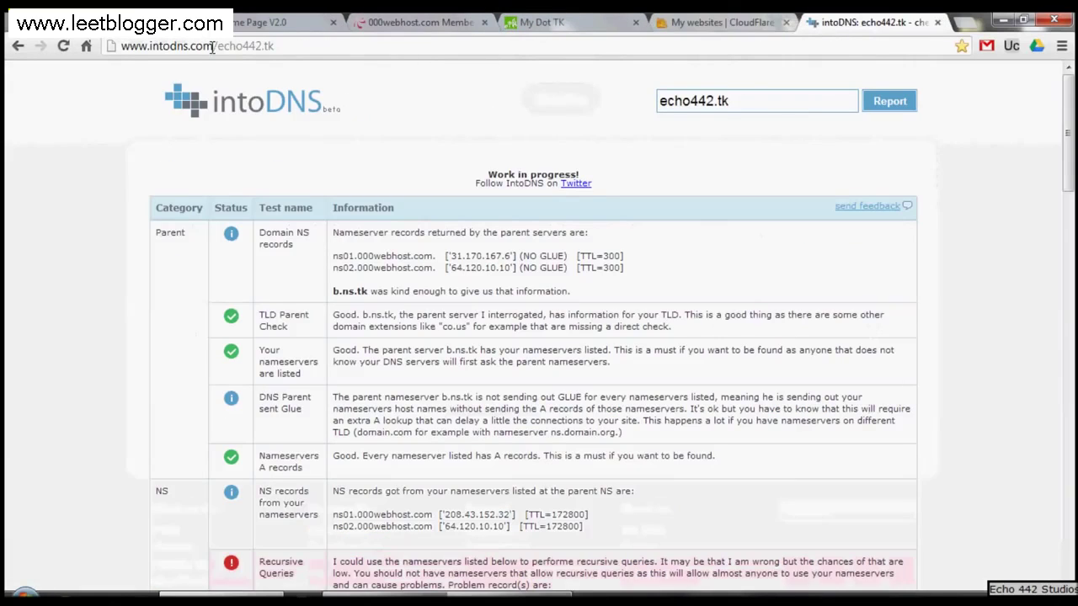
Load the intoDNS report for WEBHOSTINGH.TK, review its nameserver, SOA and MX results, and close the report.
drag(215, 47, 465, 36)
key(BackSpace)
key(ctrl+v)
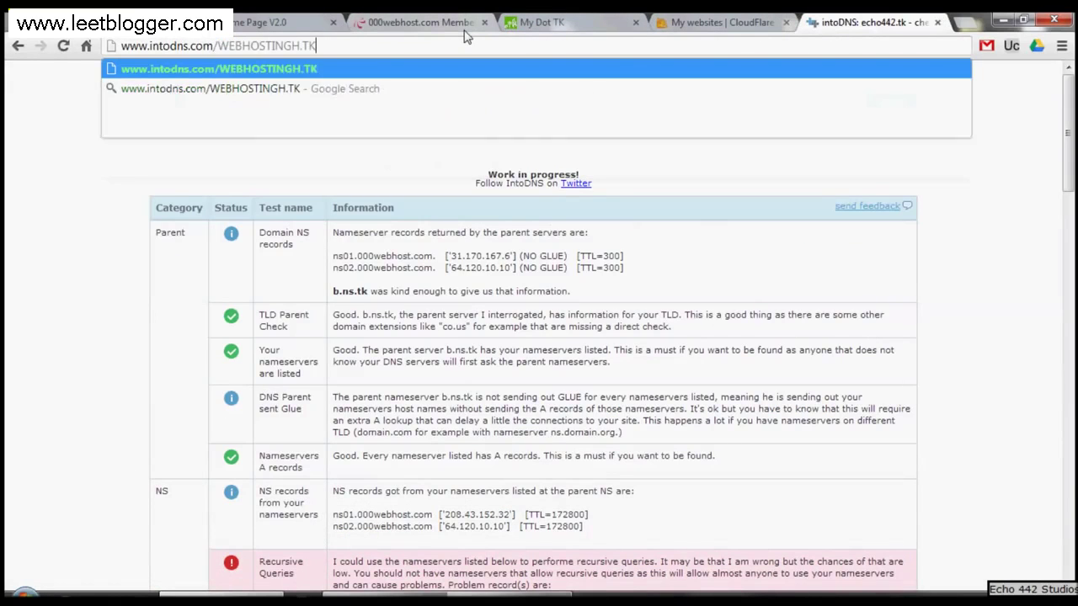
key(Return)
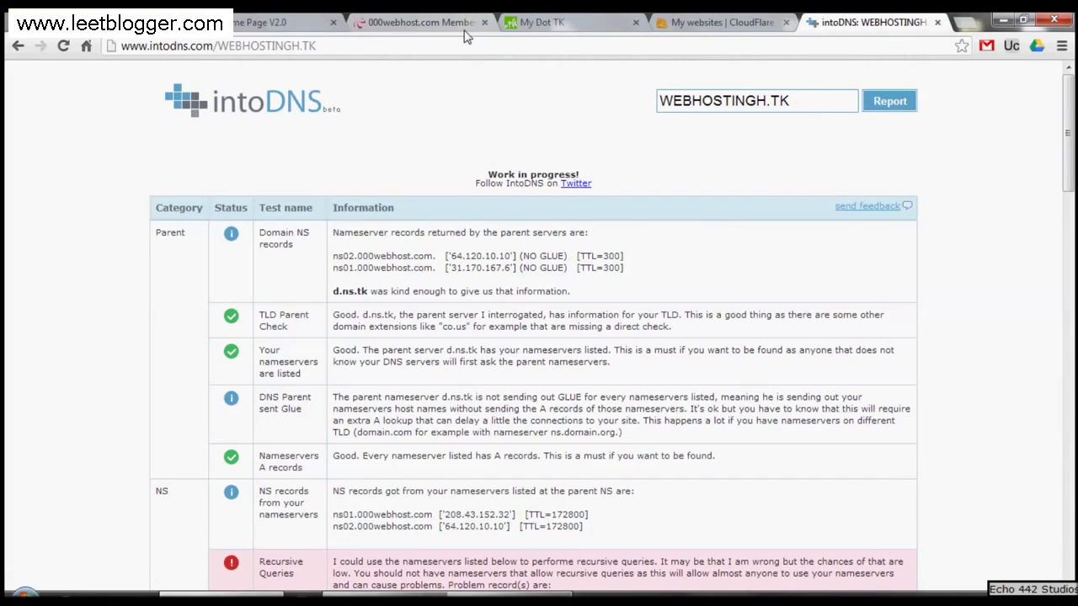
scroll(439, 330, down, 2)
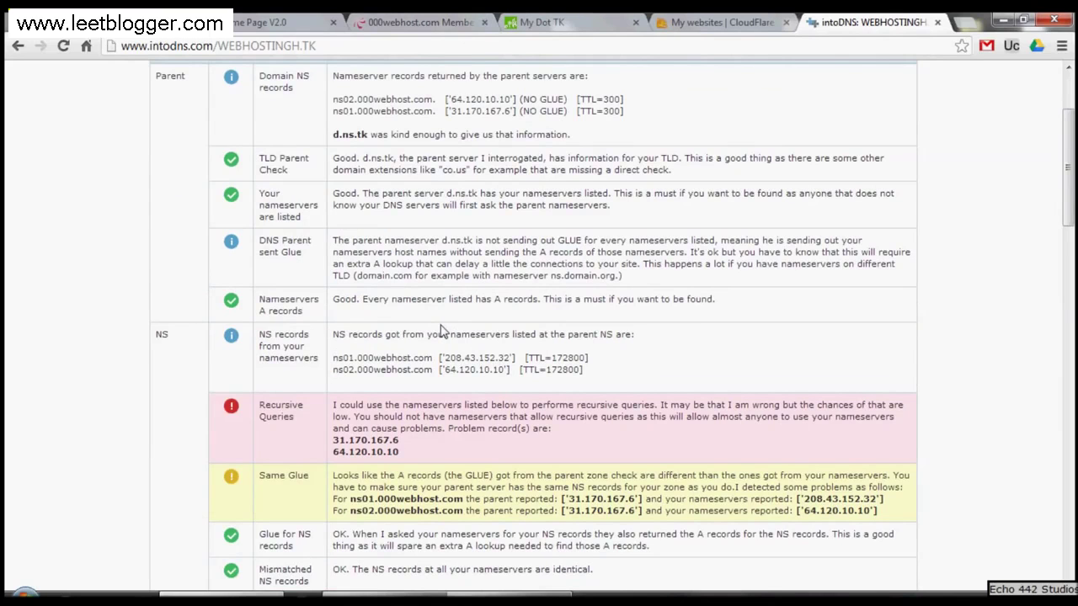
scroll(501, 444, down, 6)
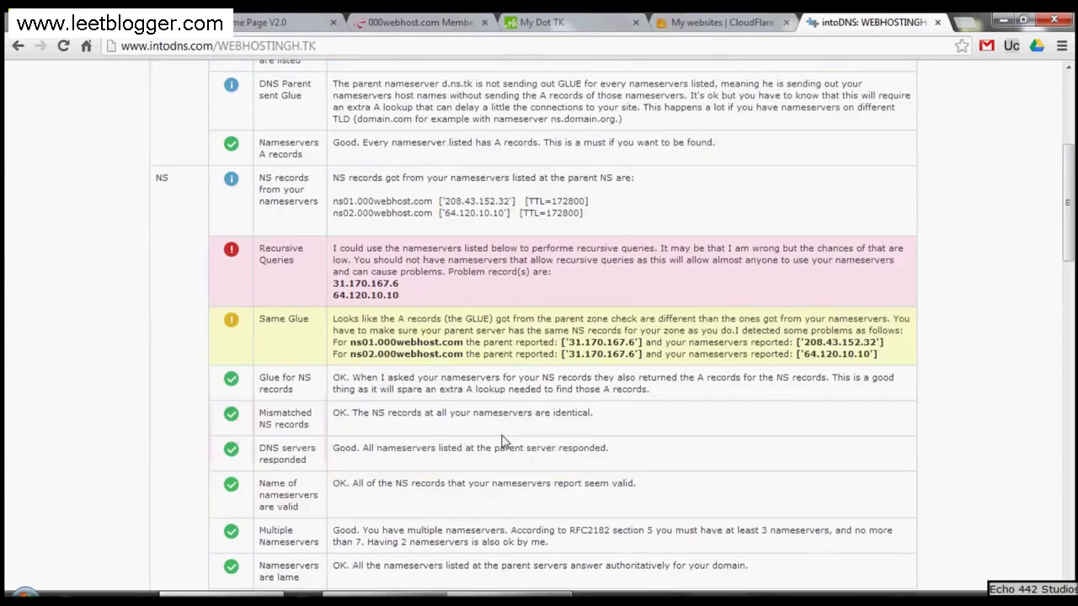
scroll(497, 443, down, 6)
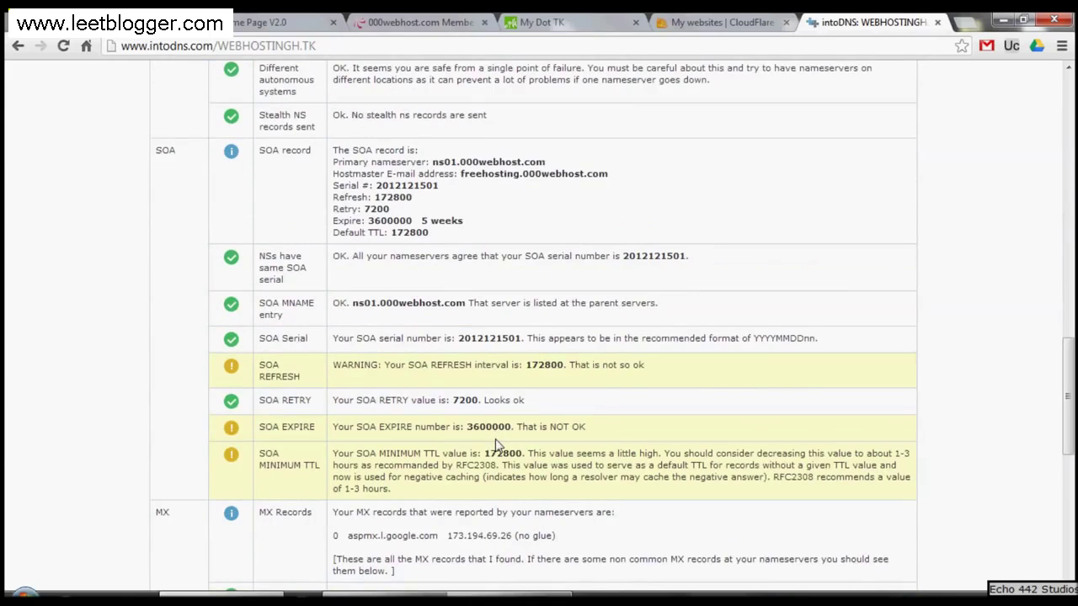
middle_click(892, 20)
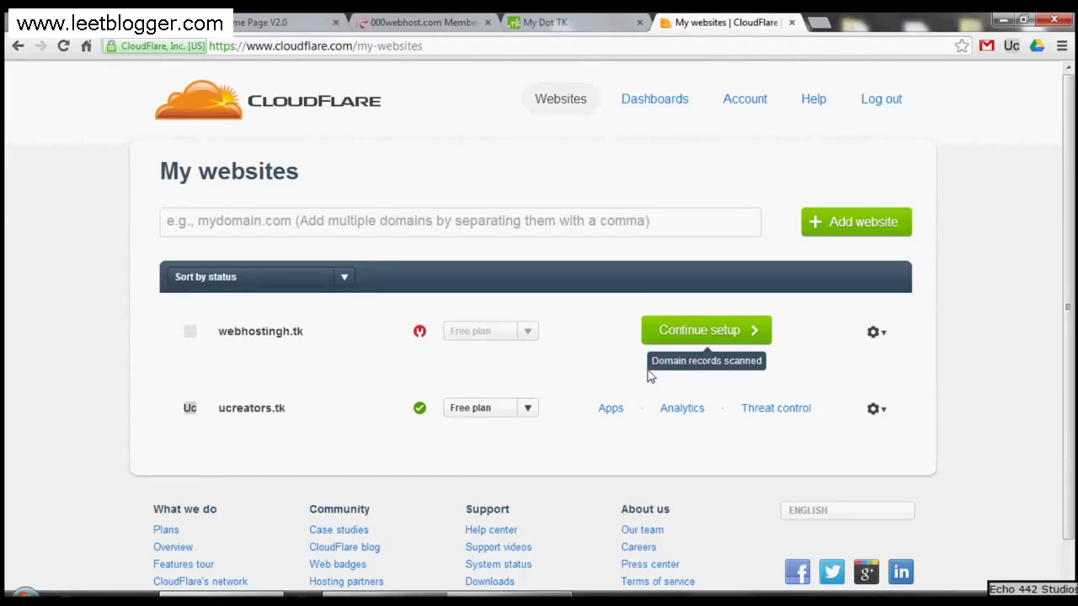
Continue the CloudFlare setup of webhostingh.tk and read the DNS record instructions and the On and Off CloudFlare options.
click(738, 335)
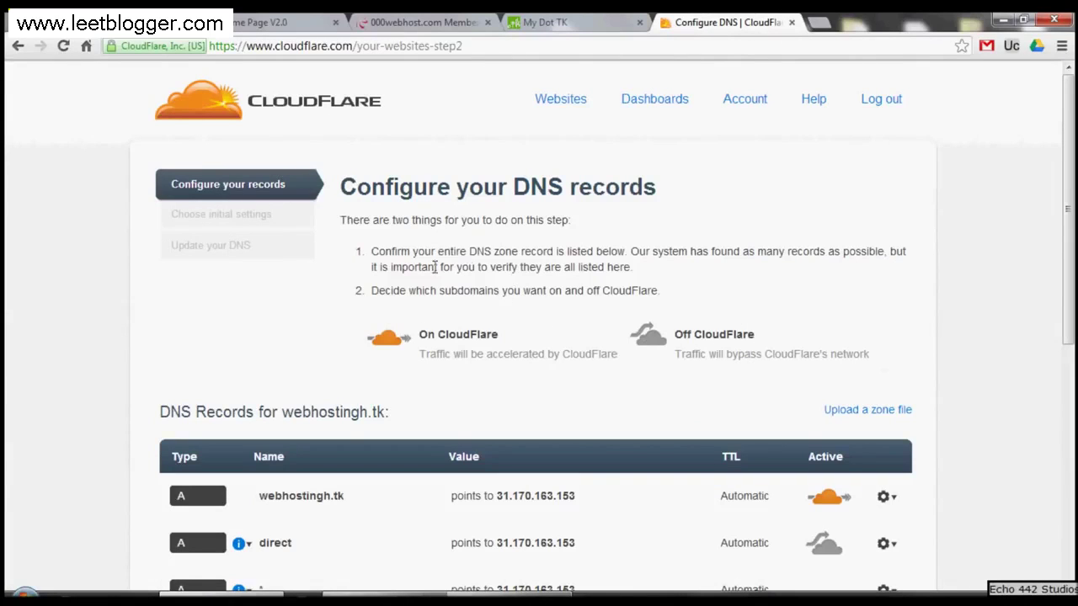
drag(378, 251, 575, 251)
click(582, 253)
drag(428, 334, 590, 342)
click(589, 341)
double_click(687, 334)
click(894, 380)
scroll(894, 380, down, 3)
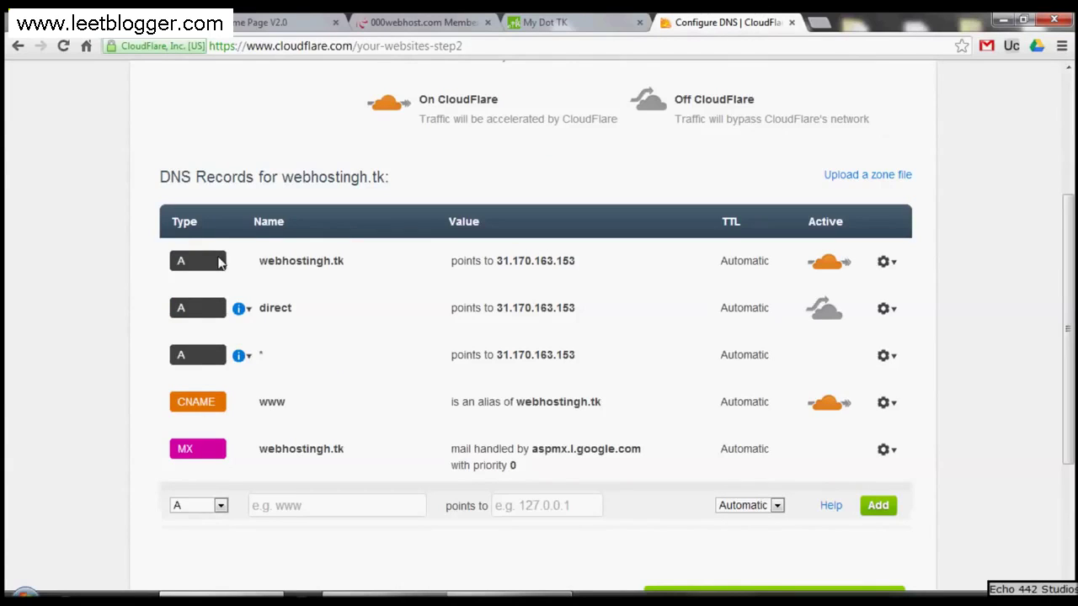
Examine the A, CNAME and MX records that CloudFlare lists for webhostingh.tk and the IP address they point to.
drag(452, 446, 531, 459)
click(535, 463)
drag(286, 402, 259, 402)
click(265, 402)
drag(285, 274, 592, 358)
click(592, 358)
drag(580, 271, 511, 251)
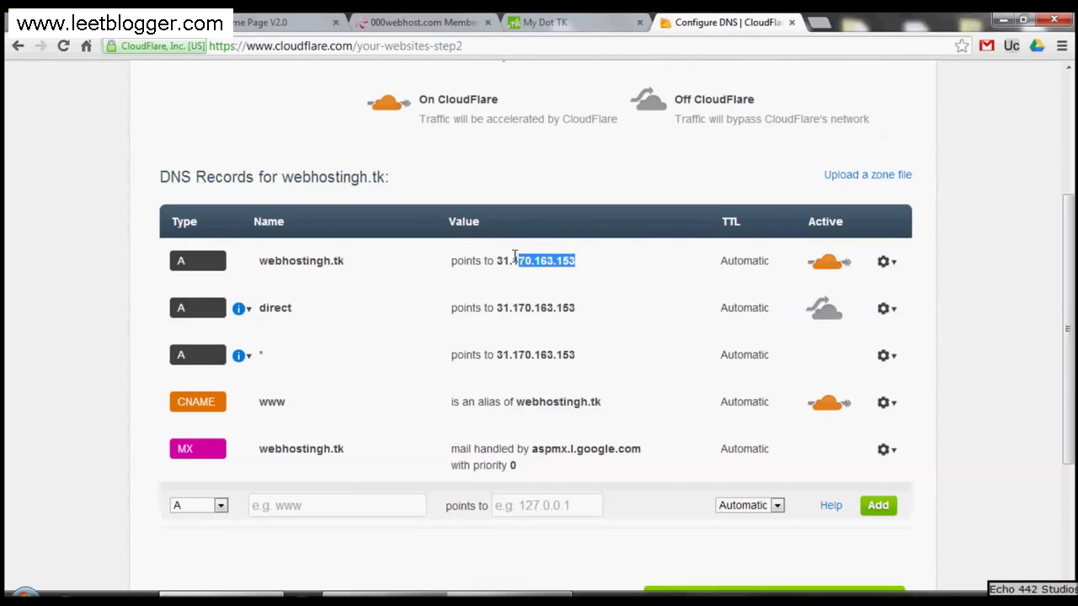
click(510, 255)
Check the IP address for the domain's A record in the 000webhost account details of webhostingh.tk.
click(424, 21)
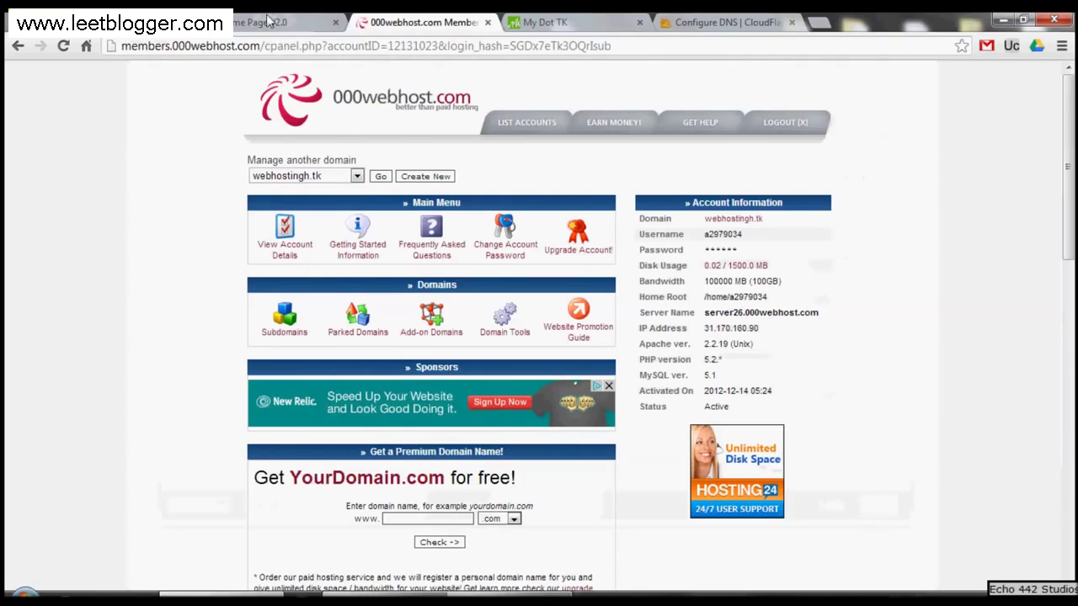
click(287, 156)
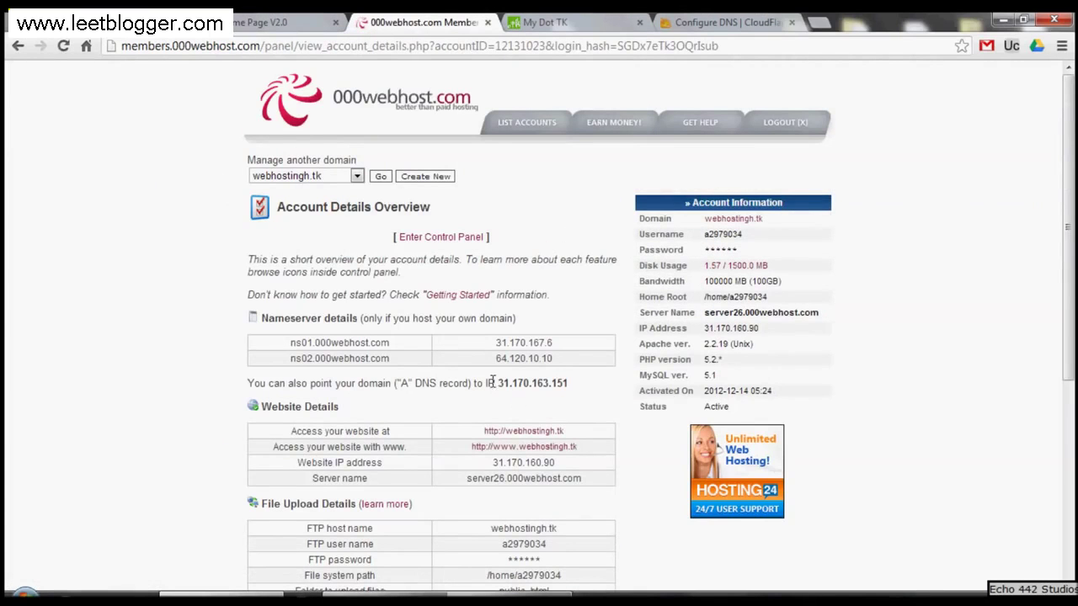
drag(487, 383, 568, 380)
click(568, 379)
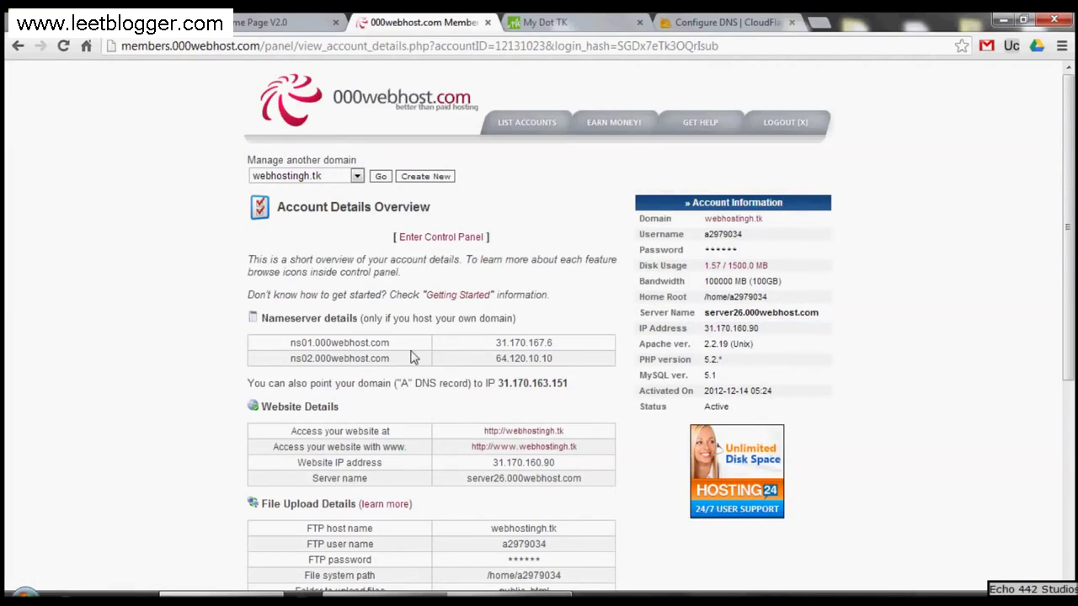
drag(253, 383, 576, 389)
click(576, 389)
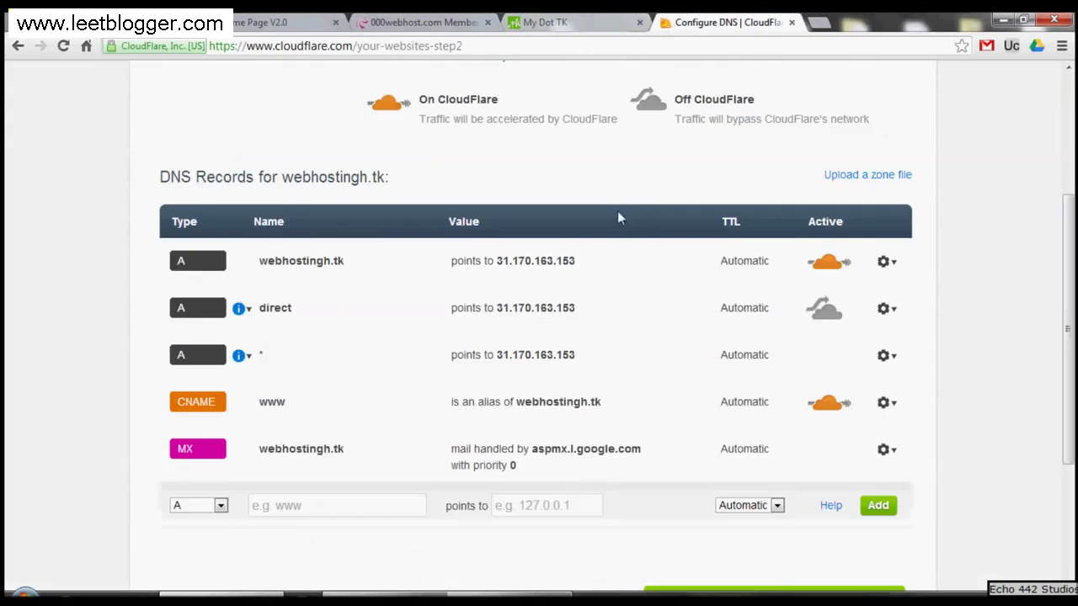
Accept the scanned DNS records for webhostingh.tk in CloudFlare and proceed to the initial settings.
scroll(618, 216, up, 3)
scroll(609, 241, down, 5)
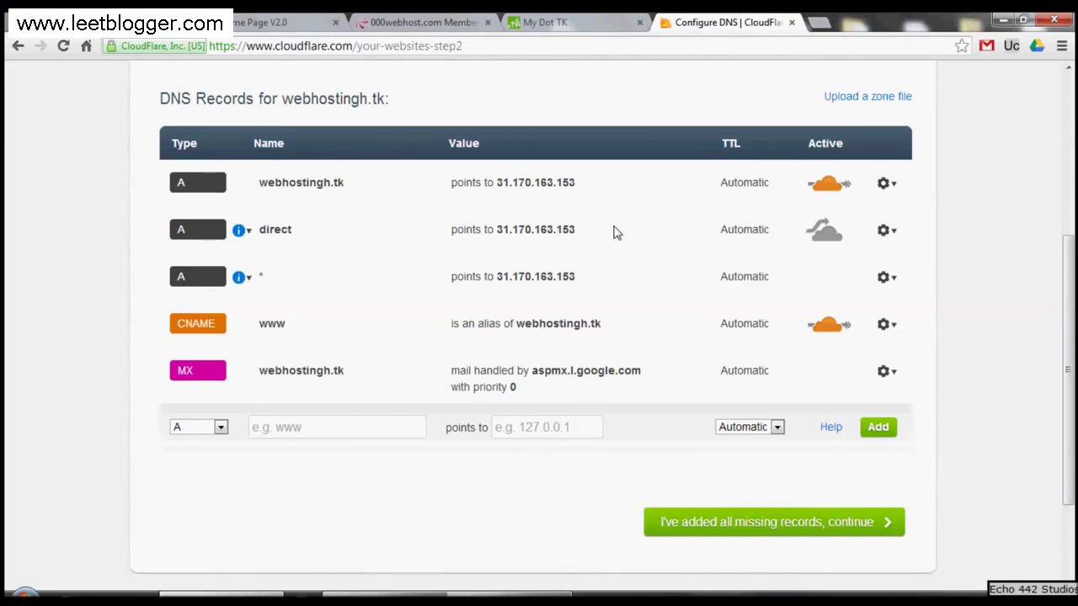
click(820, 520)
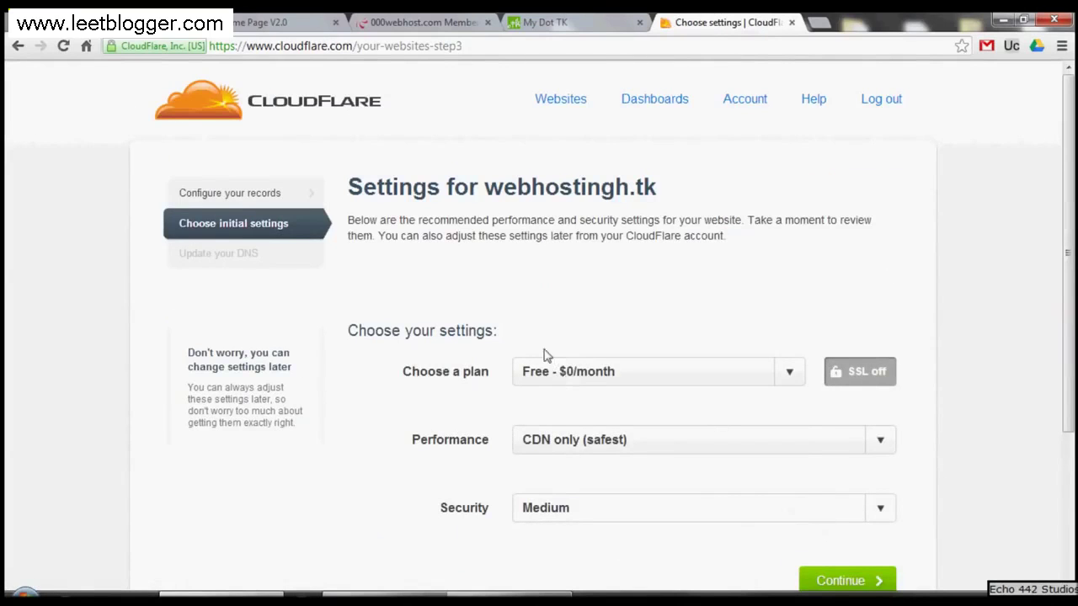
Choose the Free - $0/month plan and set Performance to CDN + basic optimizations (faster).
click(575, 379)
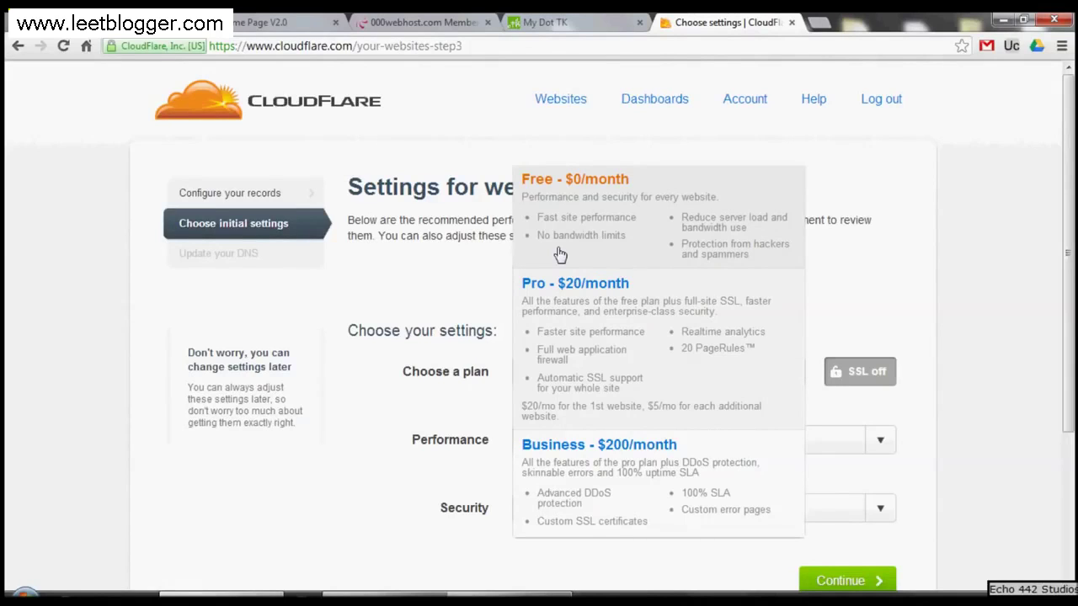
click(560, 254)
scroll(383, 263, down, 2)
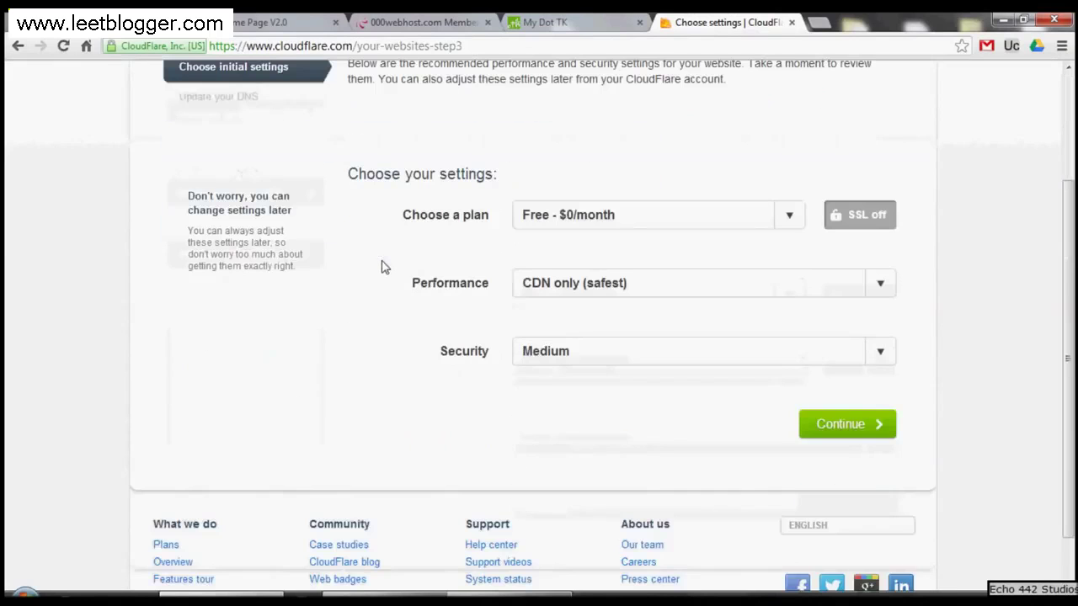
click(571, 290)
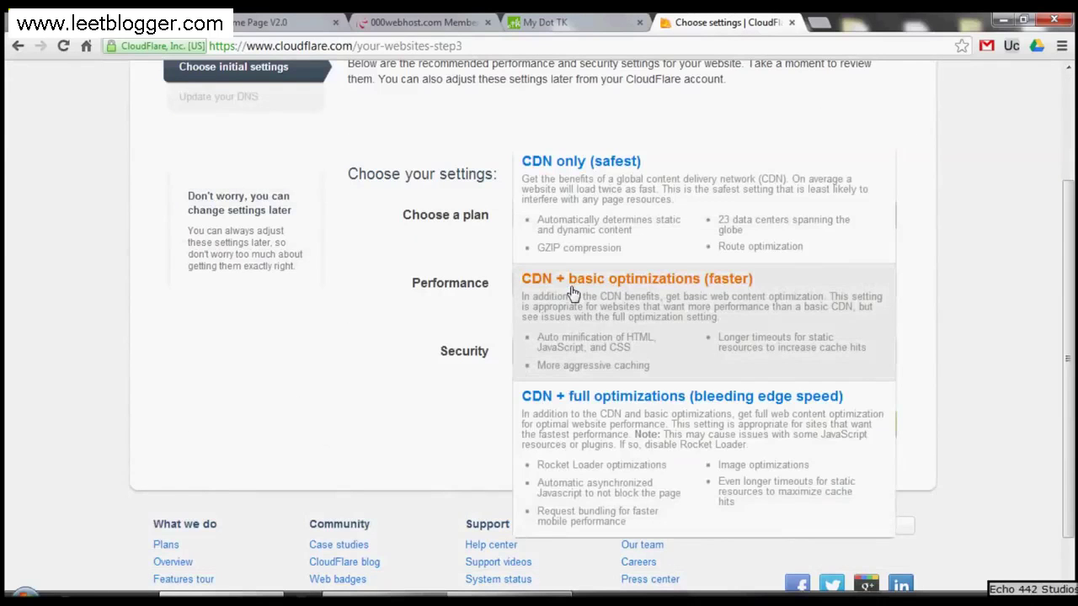
click(588, 344)
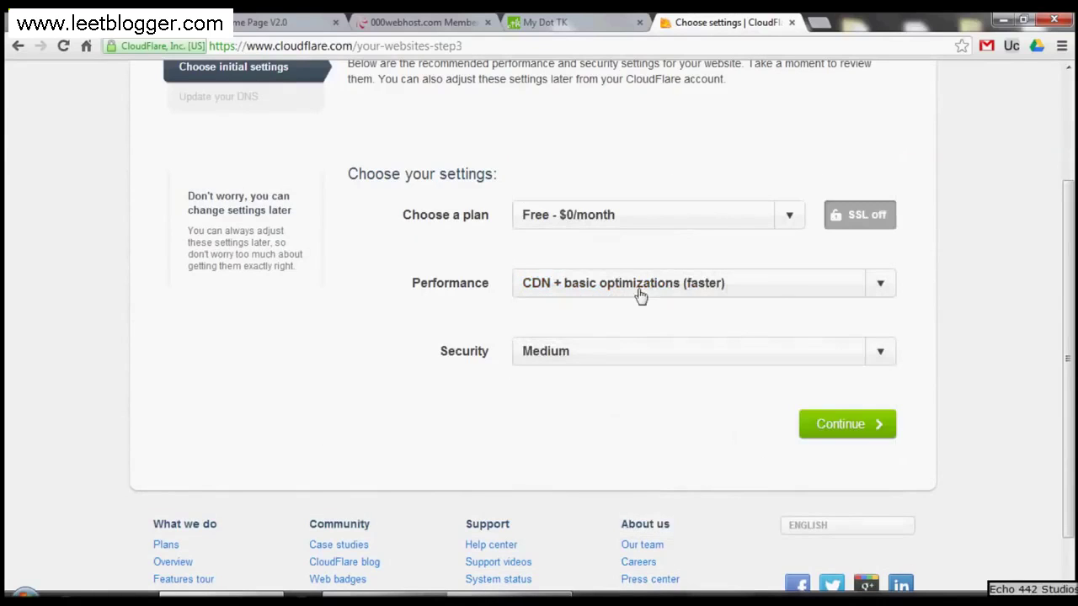
Review the descriptions of the available Performance and Security levels without changing either setting.
click(559, 296)
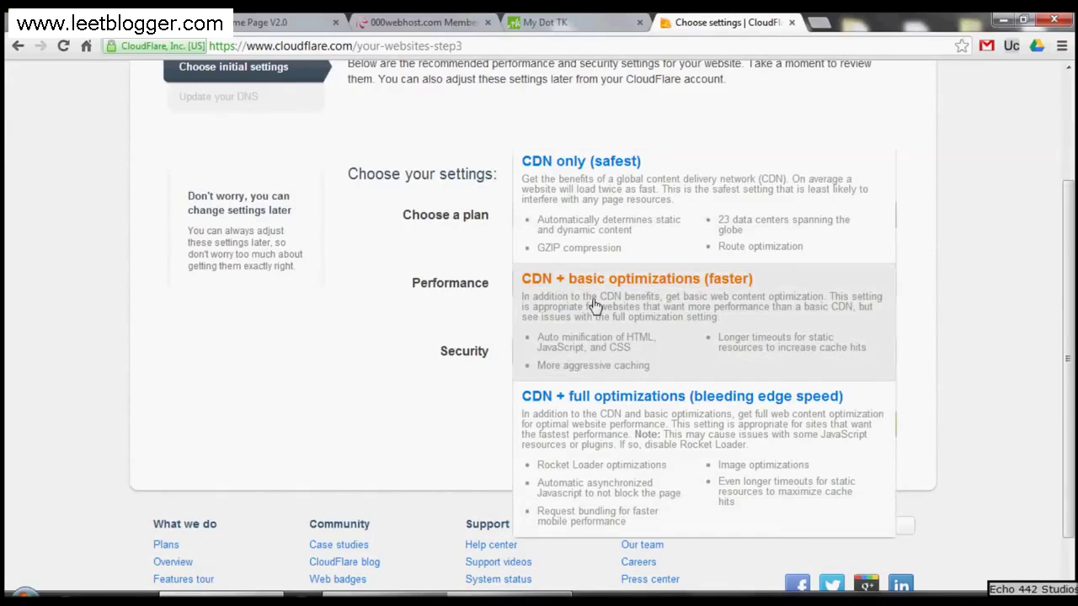
click(397, 322)
click(581, 353)
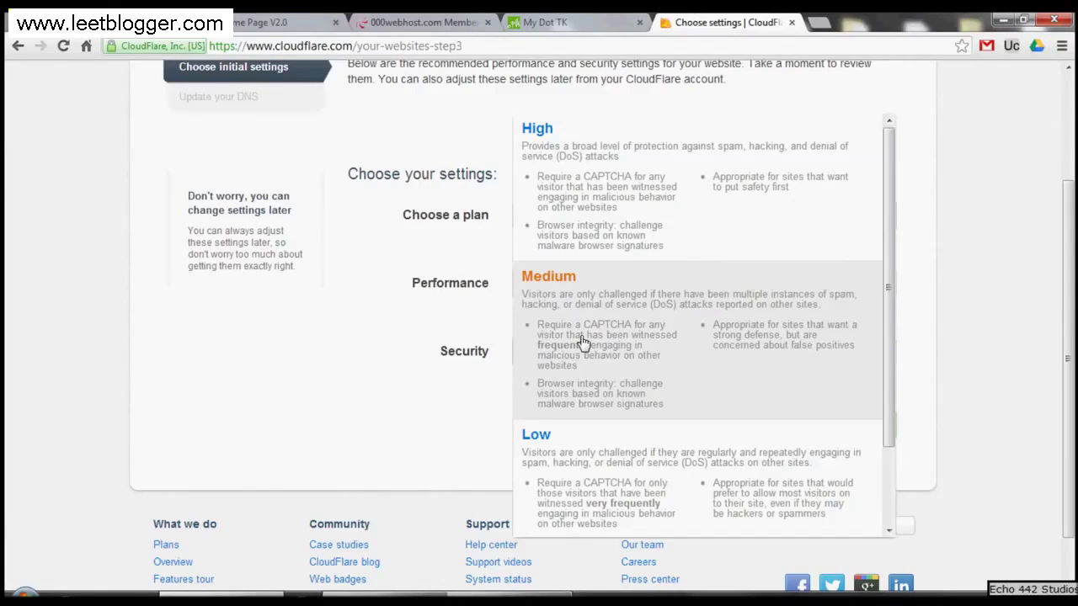
click(308, 254)
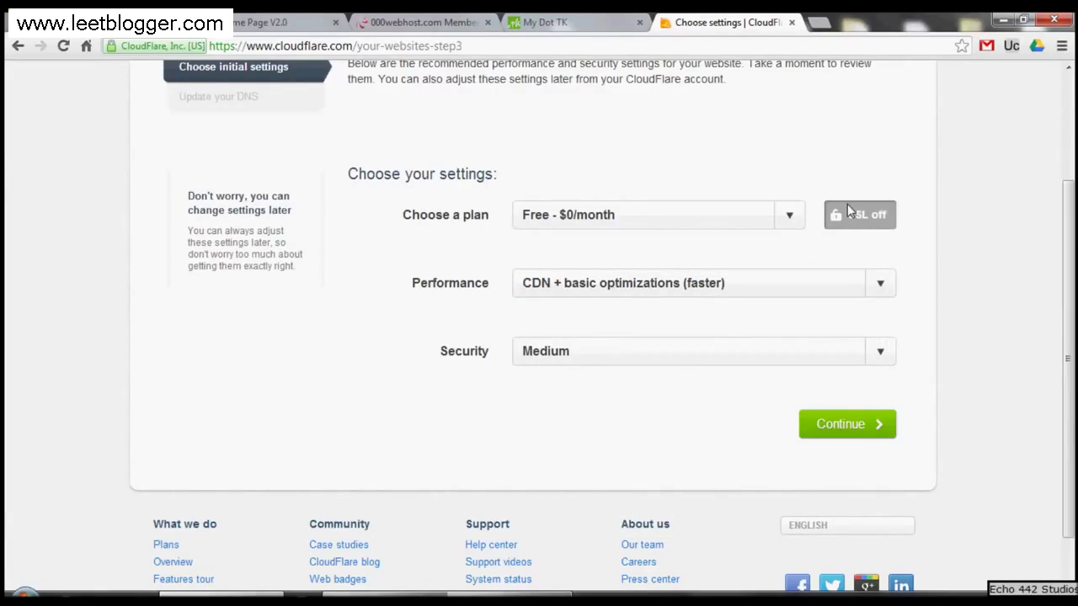
Examine the plan's SSL status and compare it with the verified identity and https address of CloudFlare's own site.
mouse_move(862, 215)
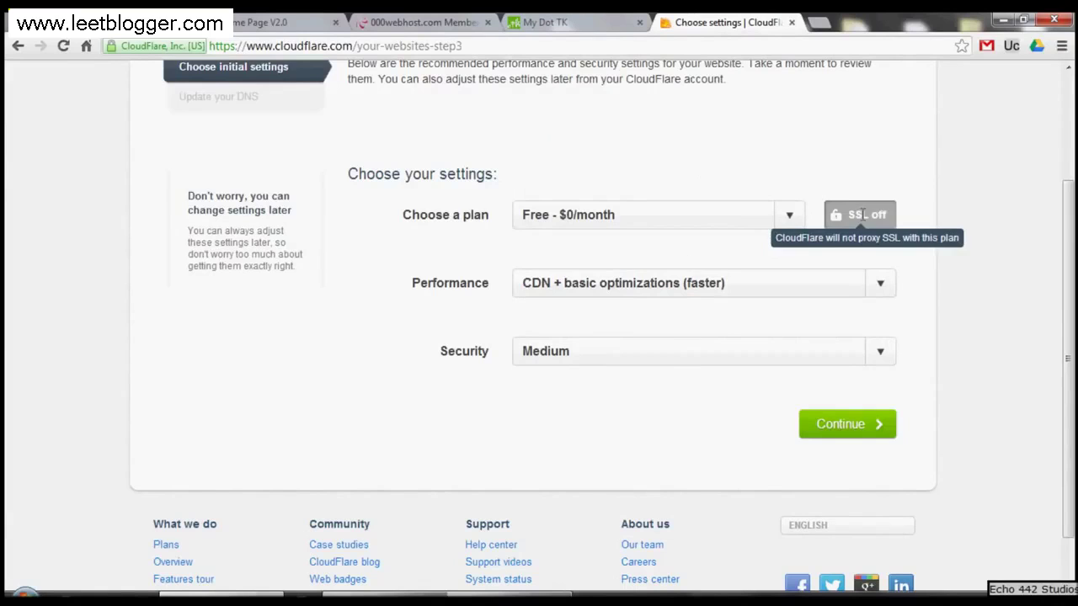
click(176, 47)
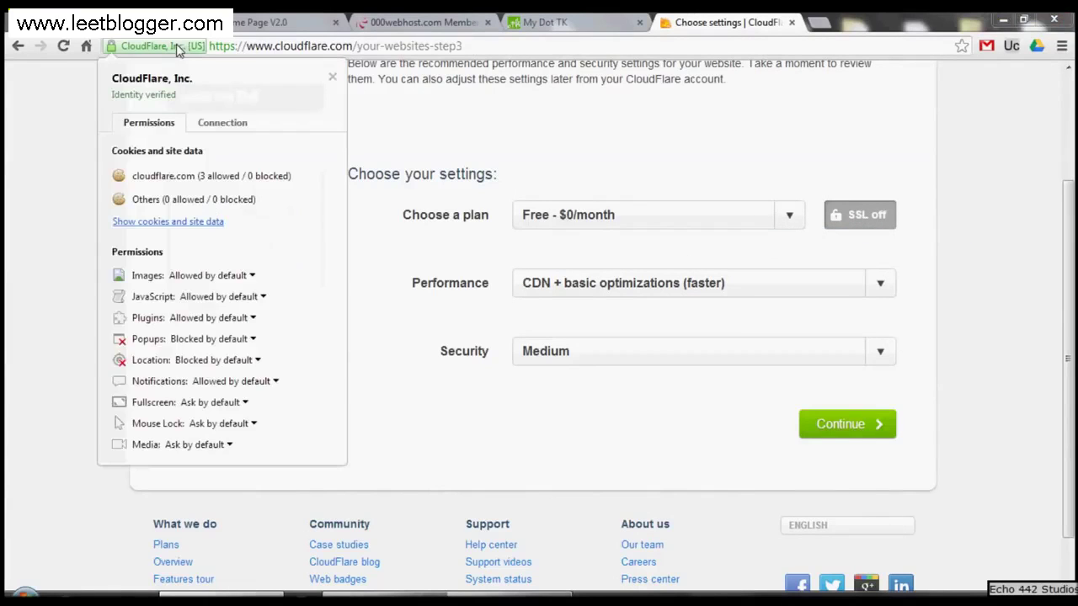
click(176, 47)
click(174, 45)
drag(274, 46, 219, 47)
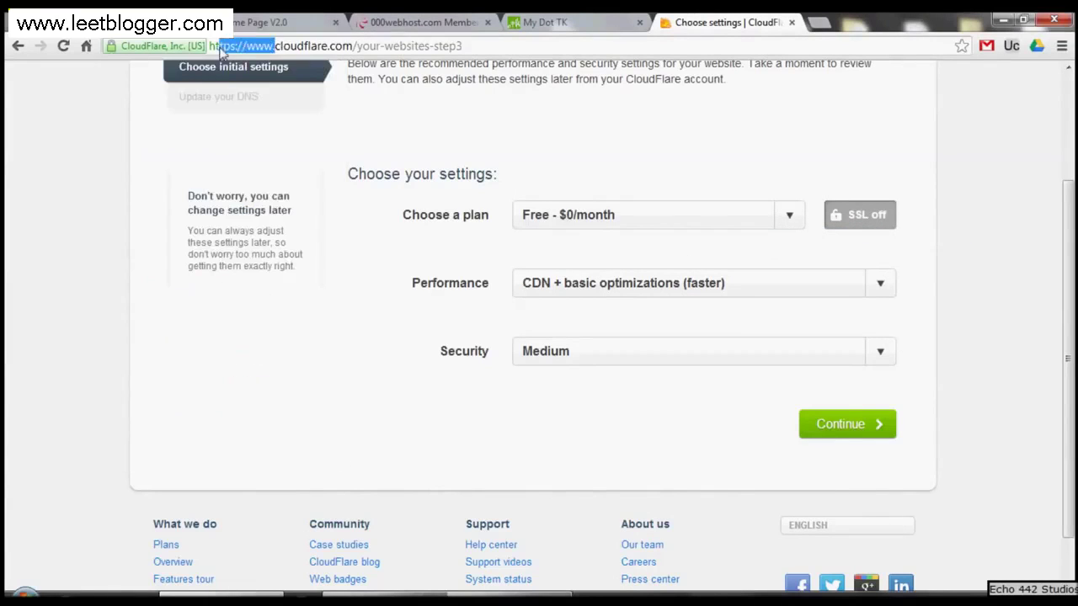
click(166, 123)
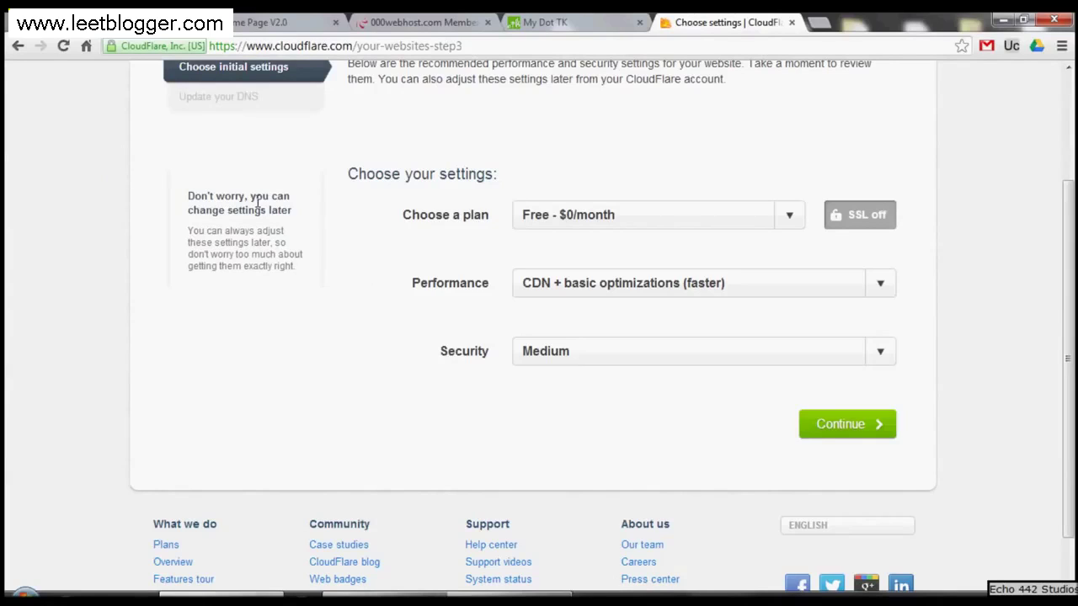
Submit the initial CloudFlare settings and open the domain settings of WEBHOSTINGH.TK in My Dot TK.
click(870, 428)
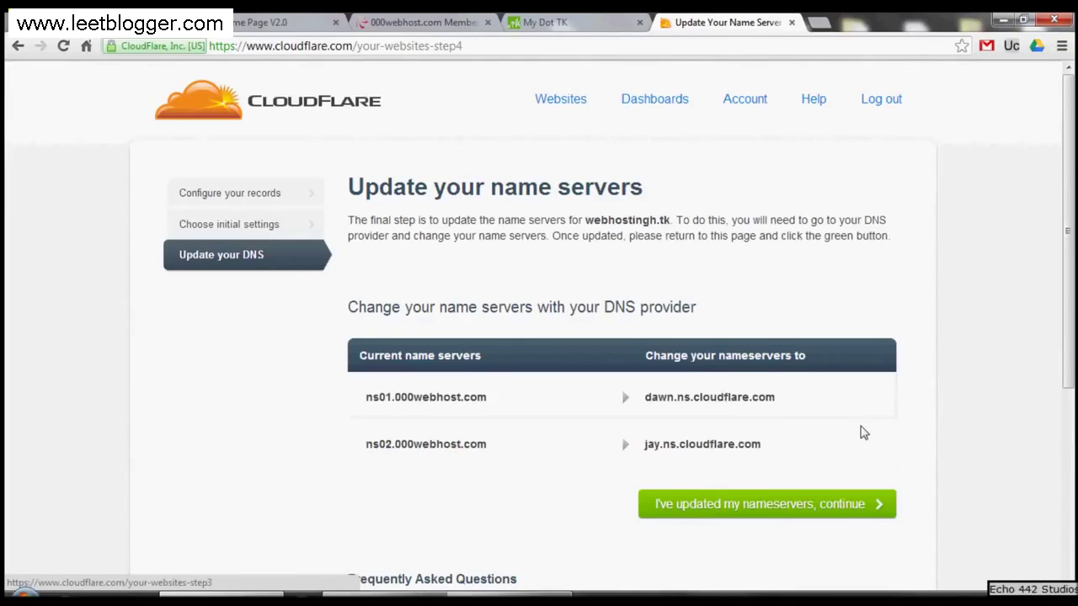
click(551, 22)
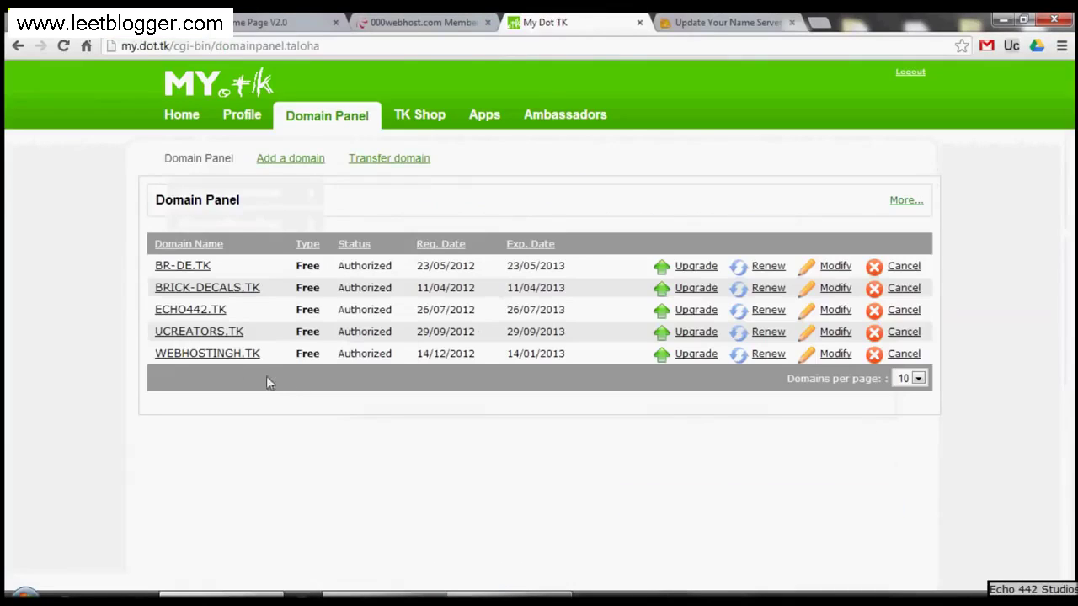
click(832, 355)
Replace the first custom DNS host name of WEBHOSTINGH.TK with dawn.ns.cloudflare.com, copied from CloudFlare's name server list.
click(727, 22)
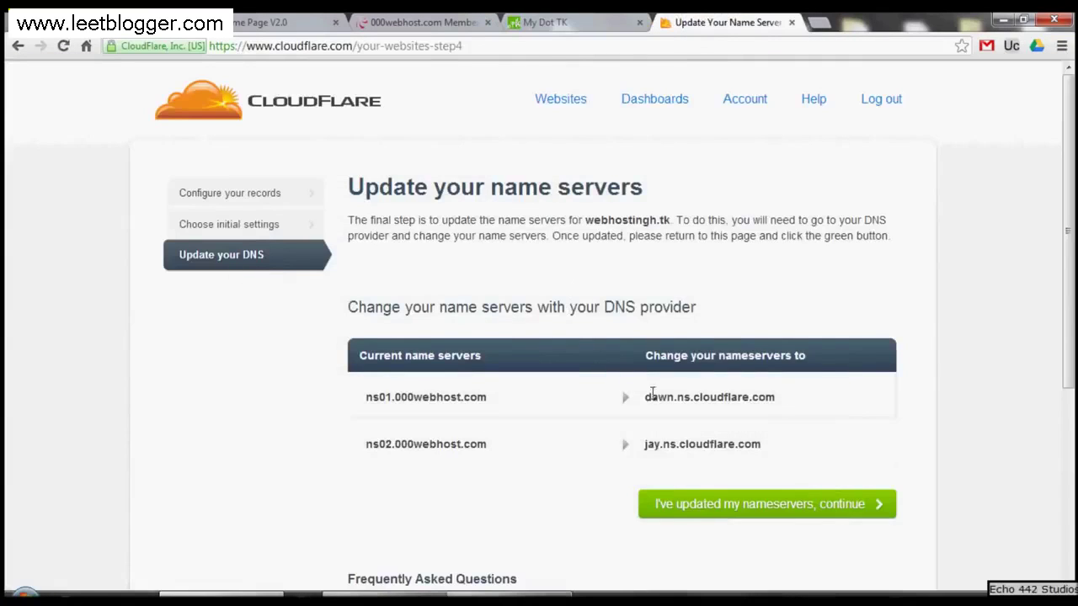
drag(775, 398, 645, 396)
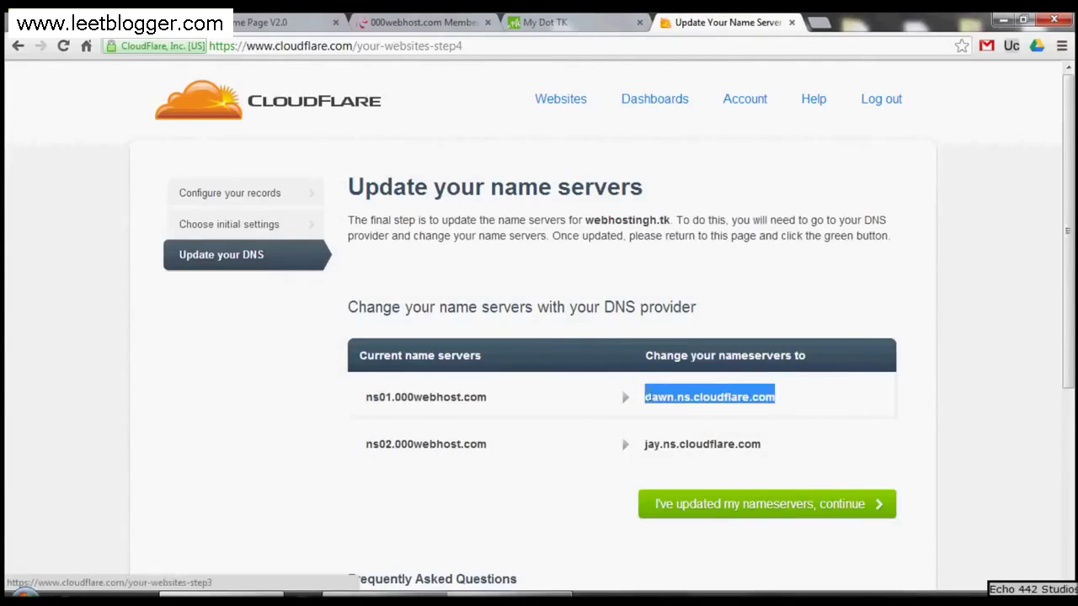
right_click(645, 397)
click(683, 406)
click(545, 22)
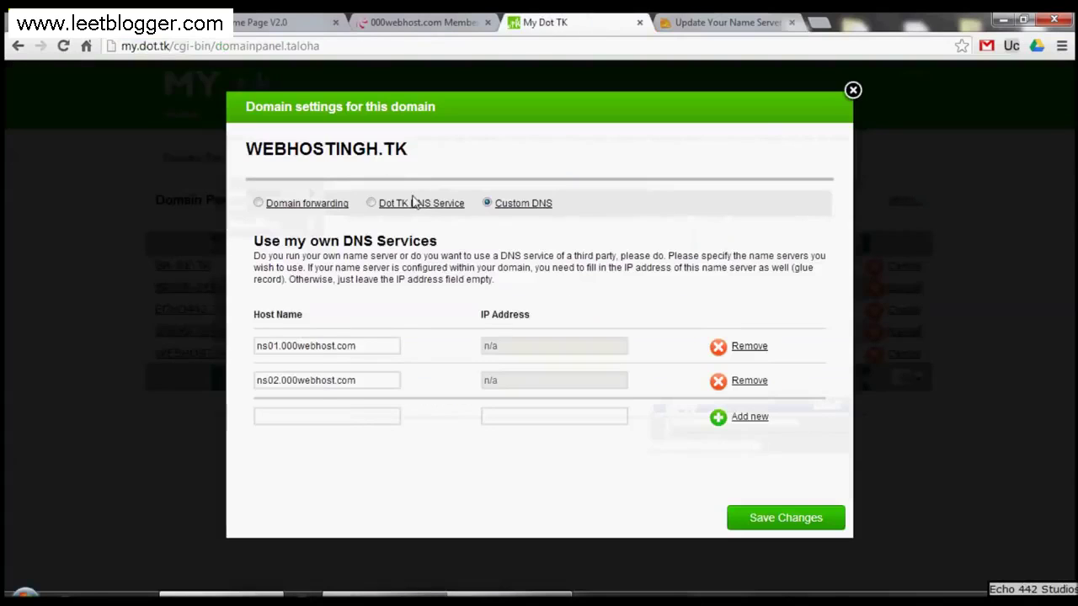
triple_click(383, 352)
key(BackSpace)
key(ctrl+v)
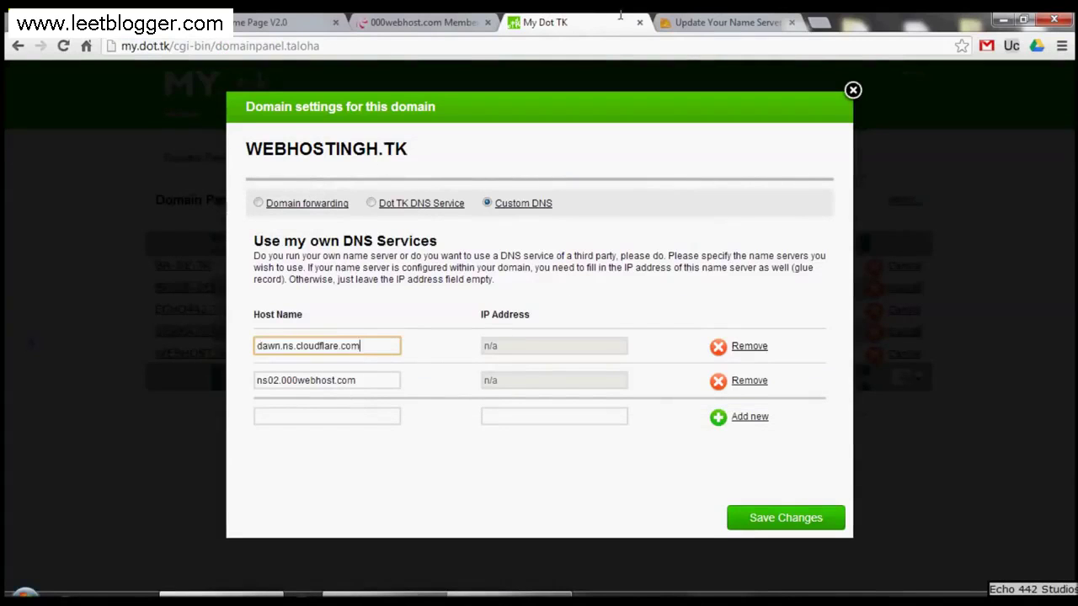
Copy the second assigned name server, jay.ns.cloudflare.com, from CloudFlare's name server list.
click(421, 21)
click(726, 22)
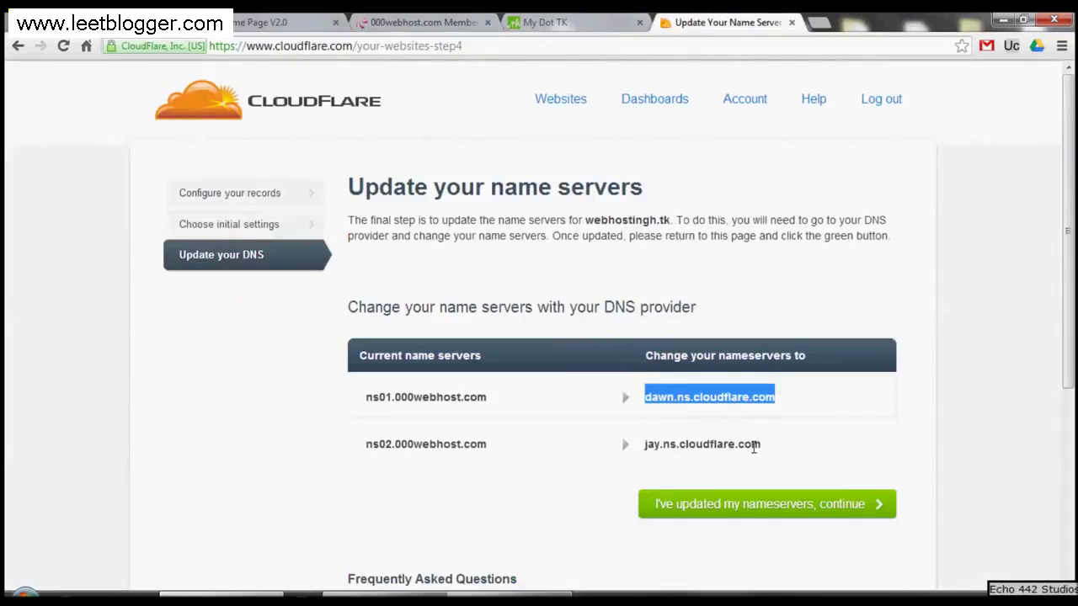
drag(760, 445, 648, 447)
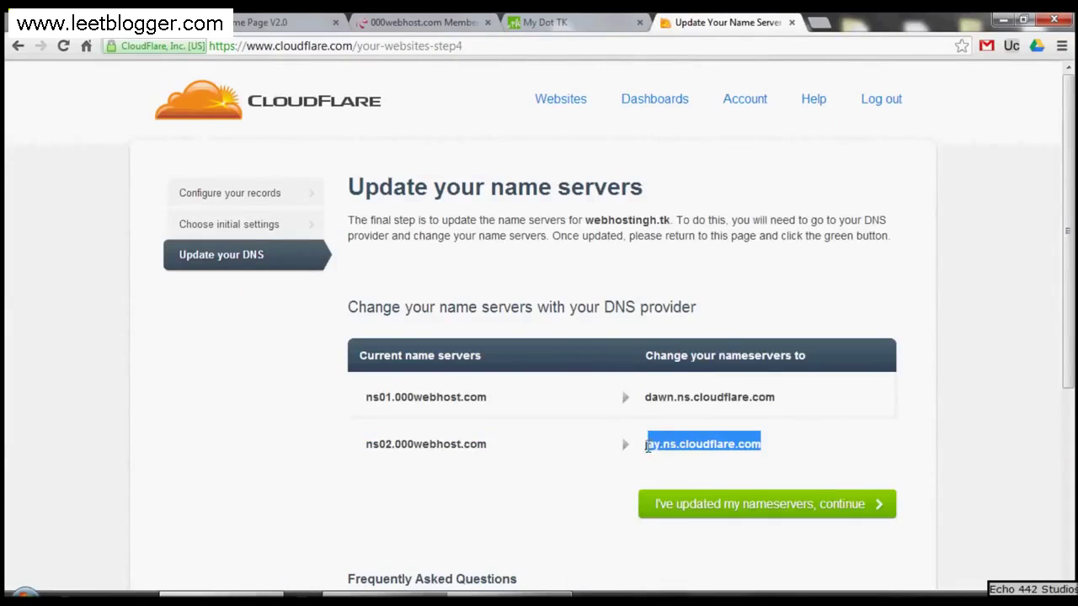
right_click(762, 448)
click(792, 454)
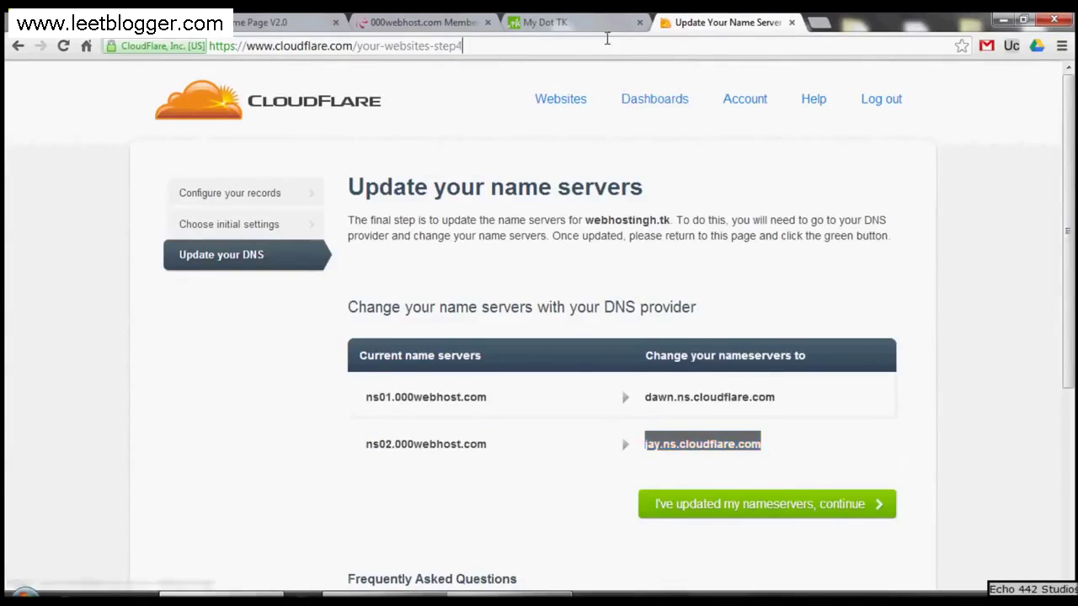
Replace the second custom DNS host name of WEBHOSTINGH.TK with jay.ns.cloudflare.com and save the domain's DNS changes.
click(593, 24)
click(495, 344)
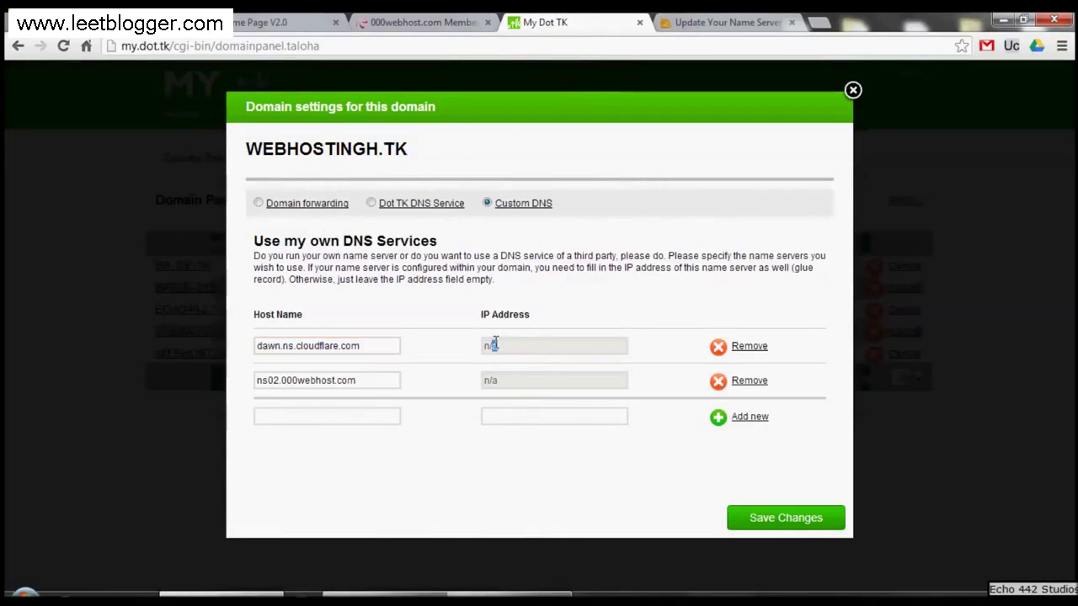
click(368, 380)
click(364, 412)
click(381, 381)
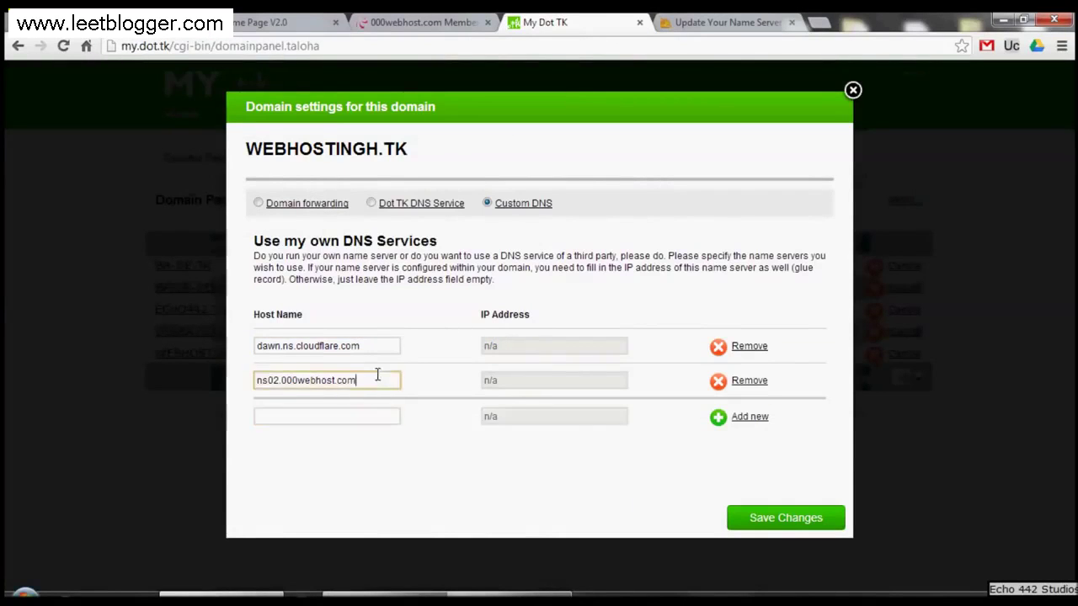
key(ctrl+a)
key(BackSpace)
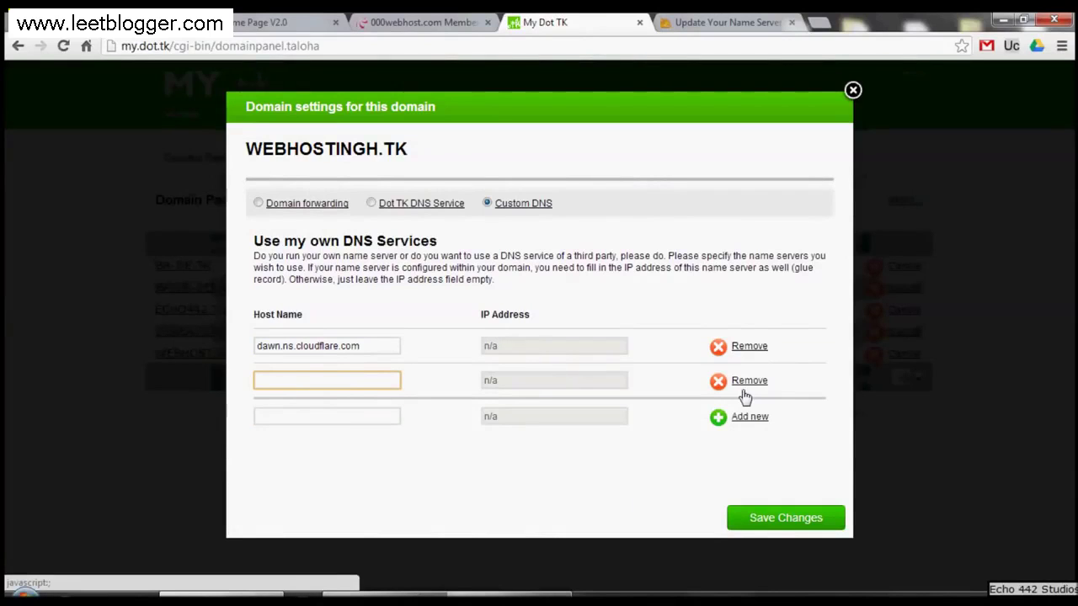
key(ctrl+v)
click(717, 242)
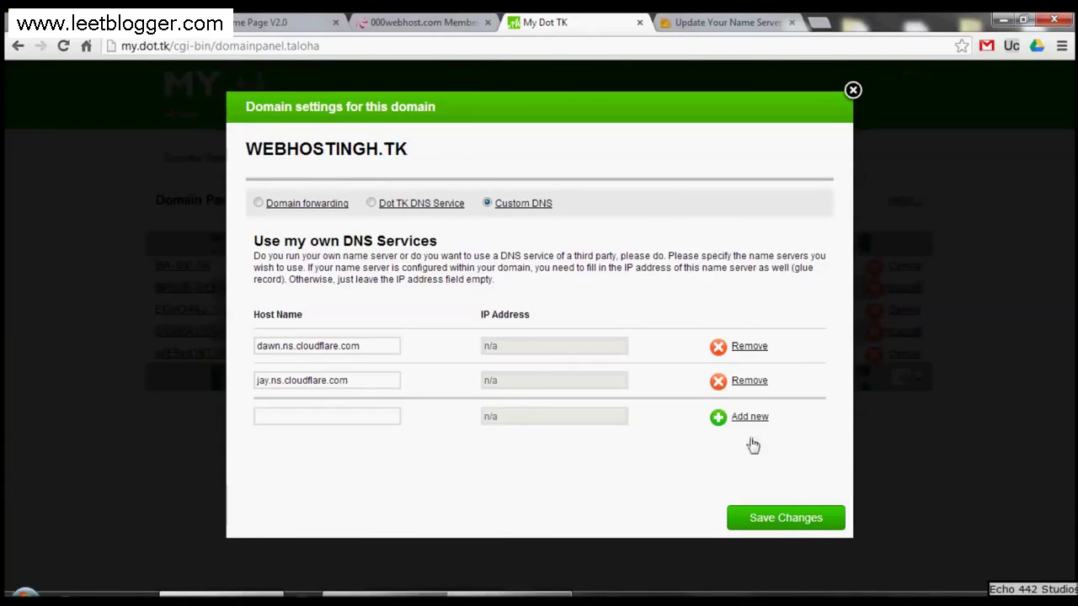
click(804, 523)
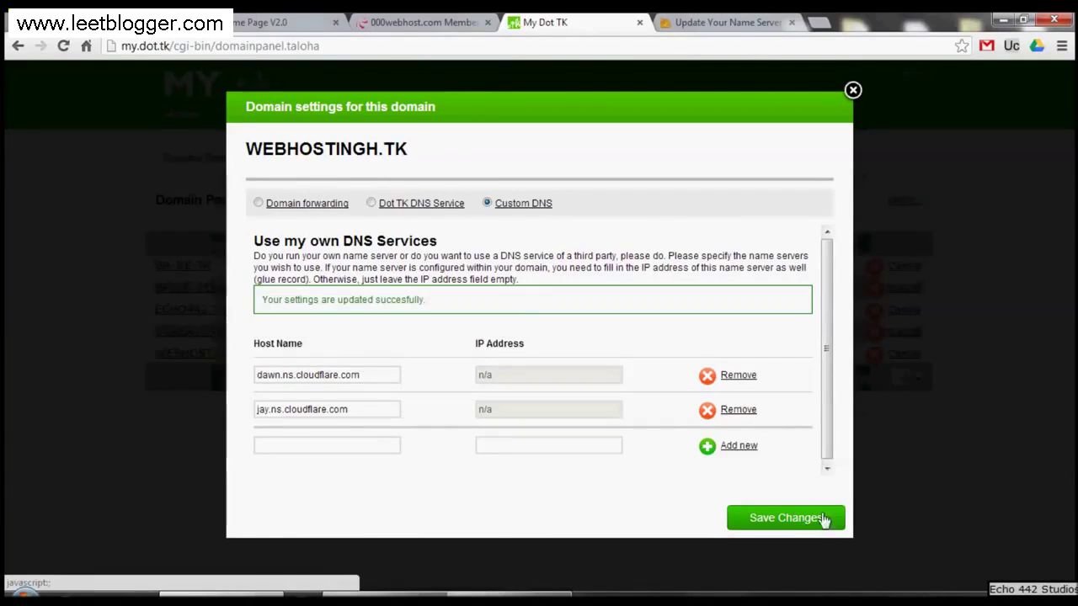
Return to CloudFlare's name server page for webhostingh.tk and confirm that the name servers have been updated.
click(933, 525)
click(718, 22)
scroll(748, 522, down, 3)
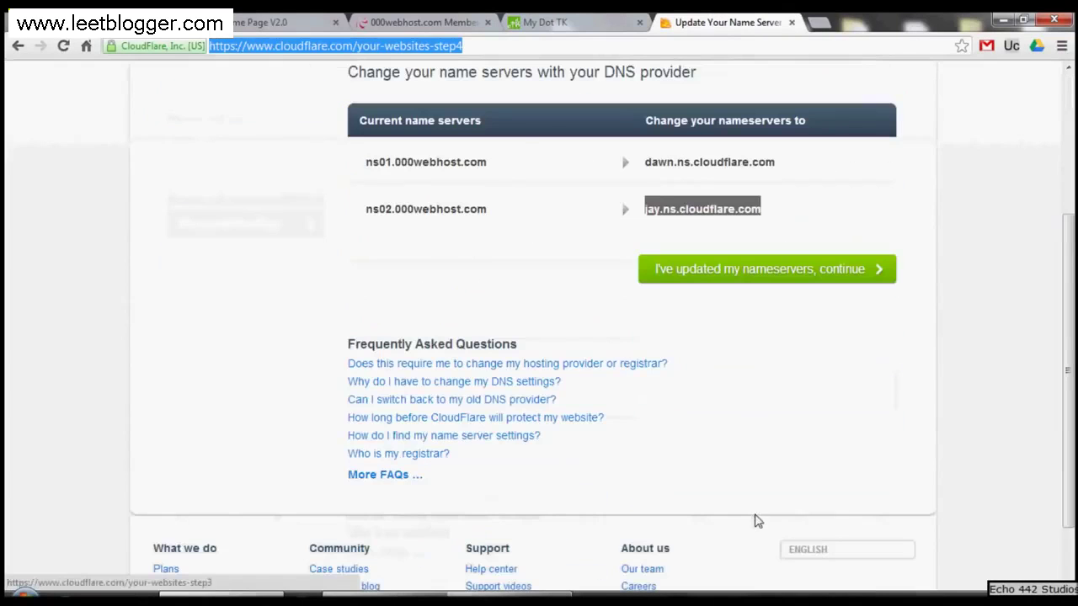
scroll(441, 435, up, 2)
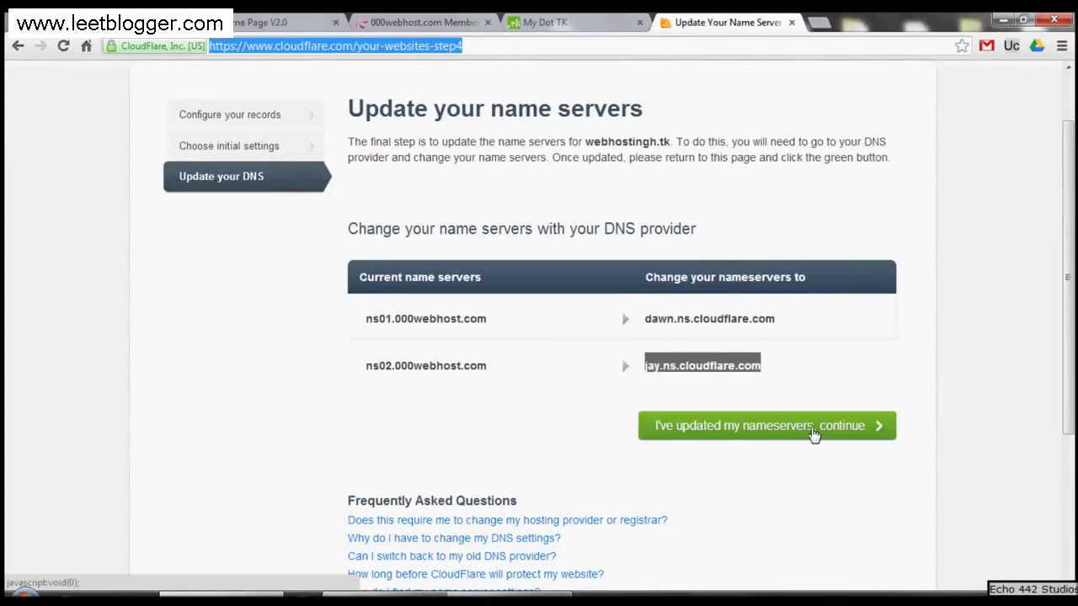
click(811, 432)
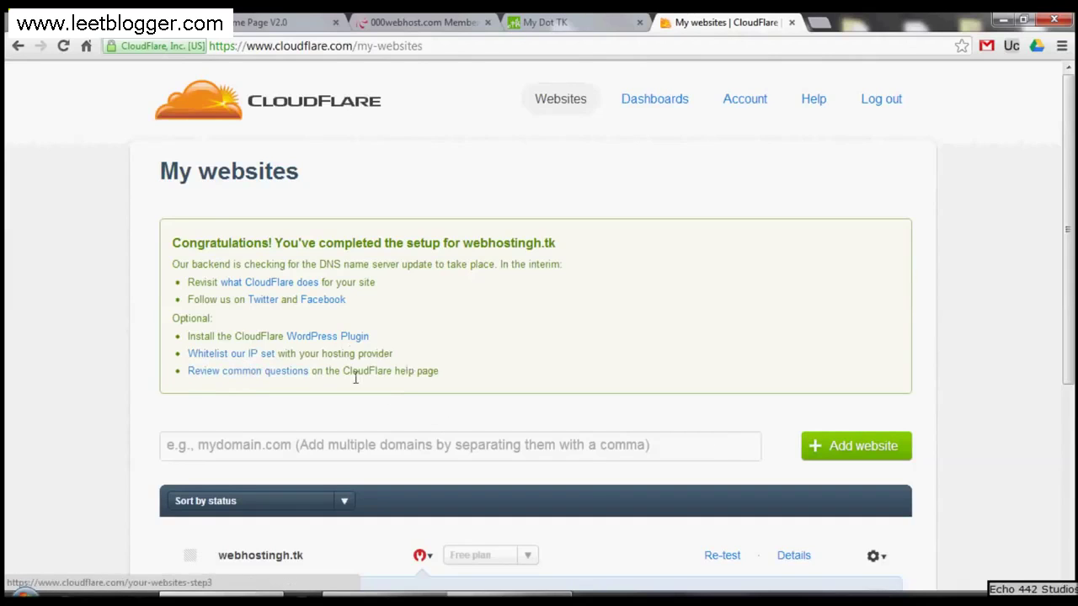
Read the pending name server notice for webhostingh.tk, start a re-test of the domain and dismiss the notice.
scroll(356, 378, down, 3)
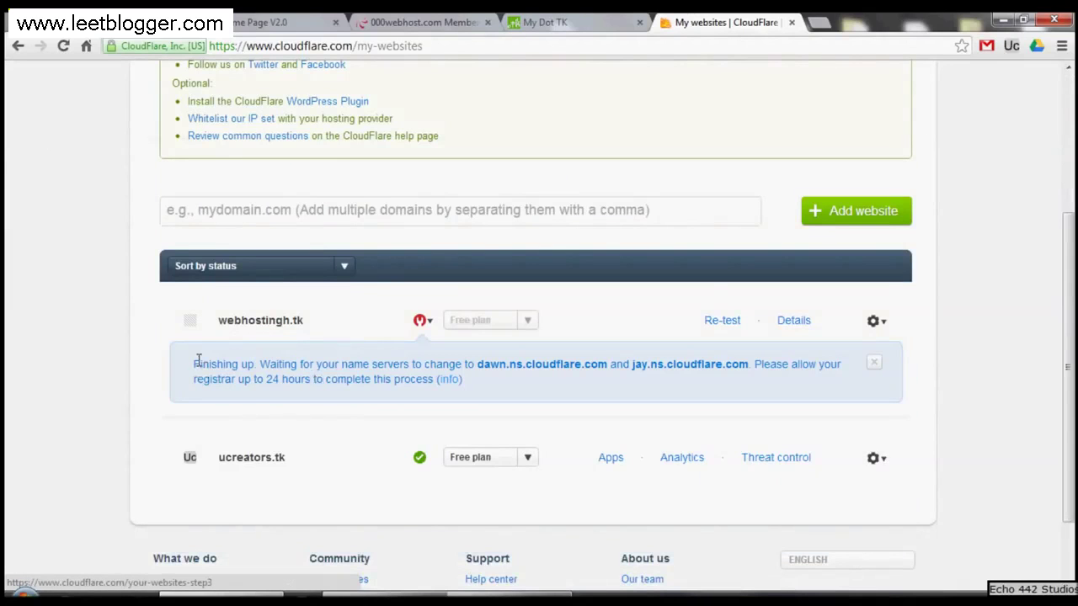
drag(196, 363, 758, 367)
click(735, 402)
click(707, 321)
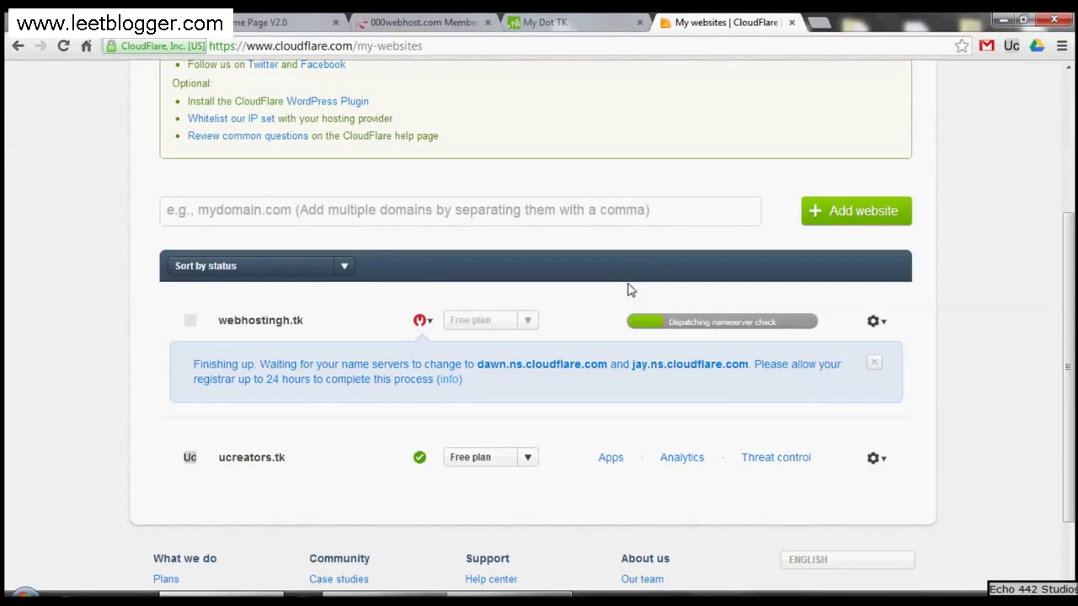
click(874, 362)
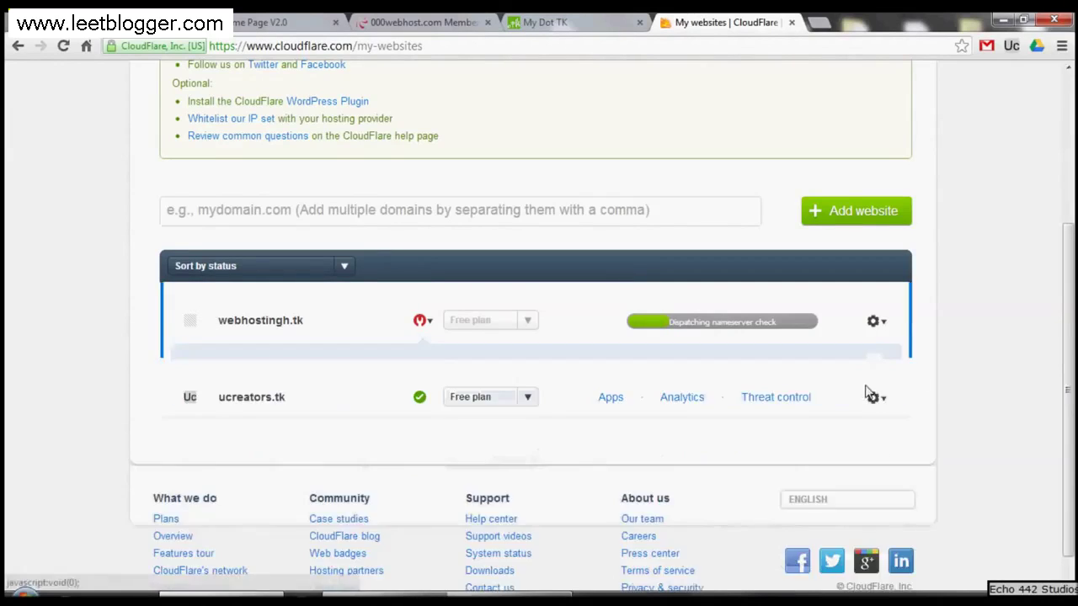
Open webhostingh.tk's CloudFlare settings in a new tab and view the management options offered for ucreators.tk.
click(873, 325)
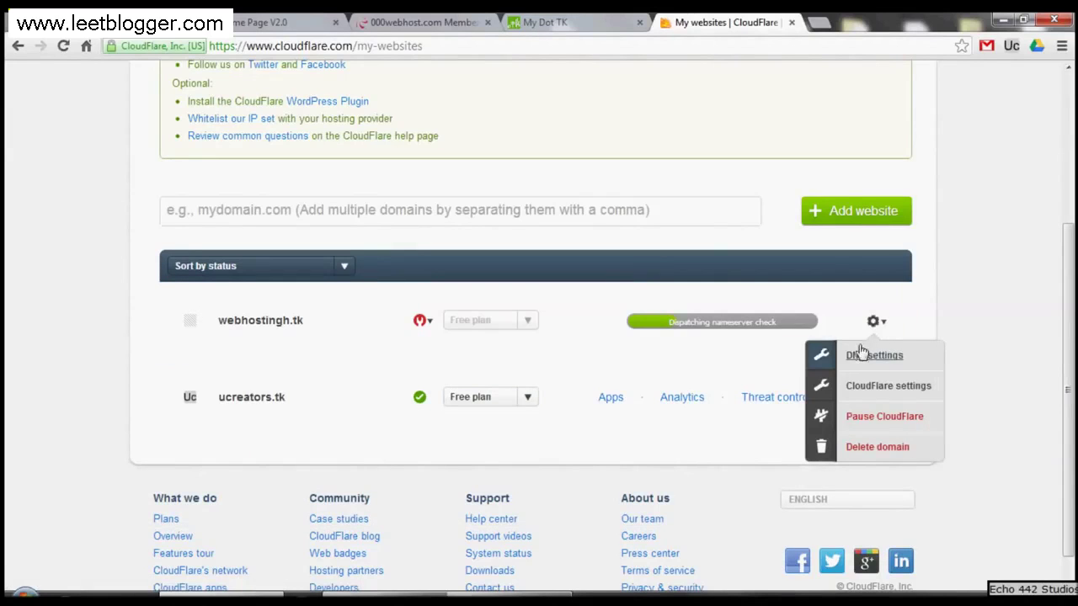
right_click(867, 395)
click(901, 390)
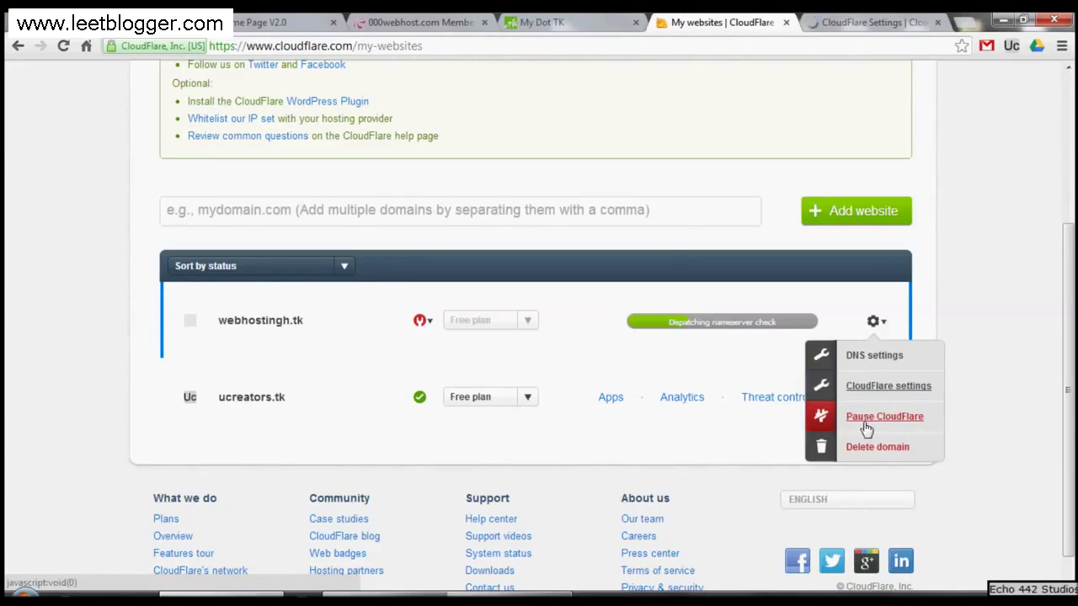
click(926, 321)
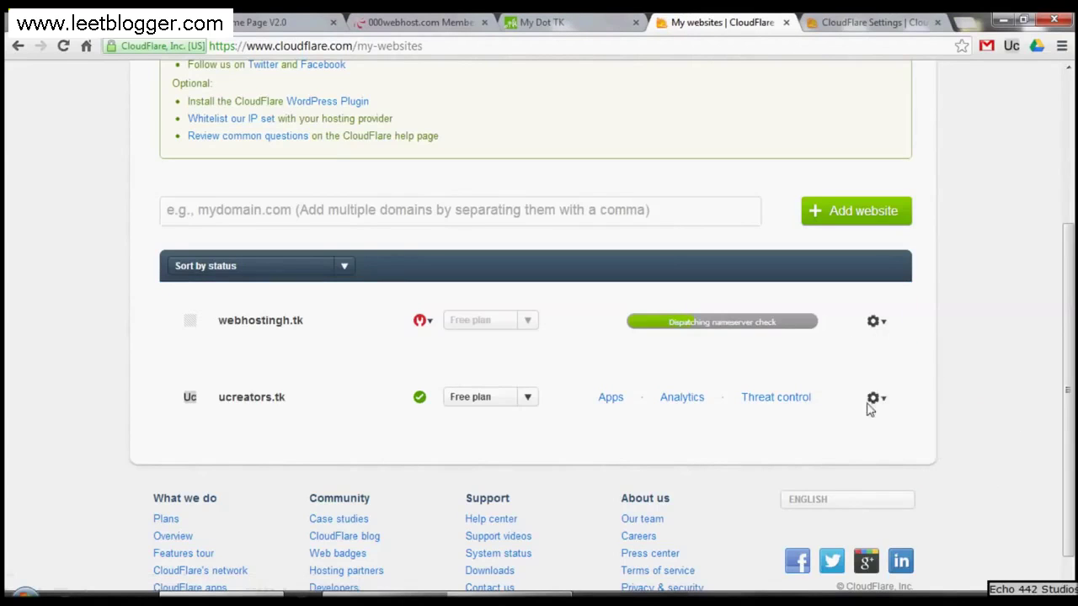
click(875, 399)
scroll(871, 418, down, 1)
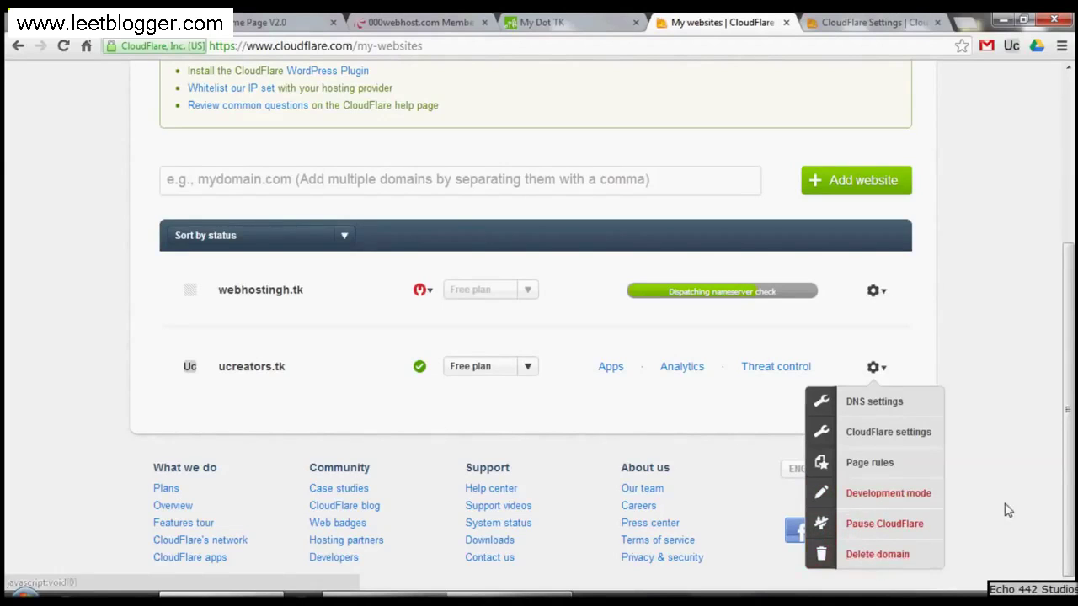
Review the available Security profile and Performance profile options in webhostingh.tk's settings overview without changing either.
click(876, 22)
scroll(566, 249, down, 2)
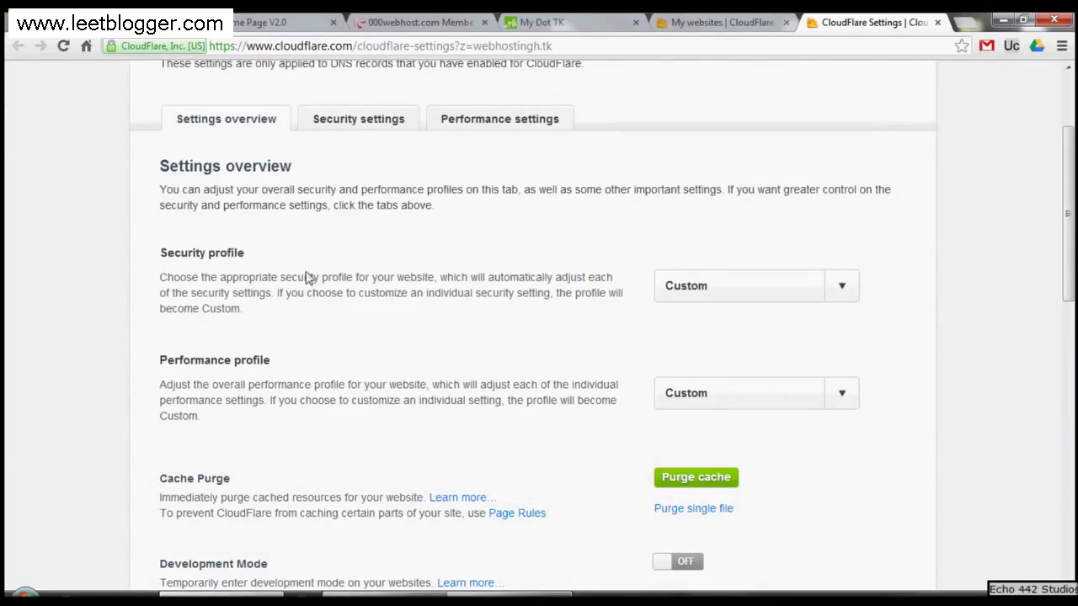
click(712, 296)
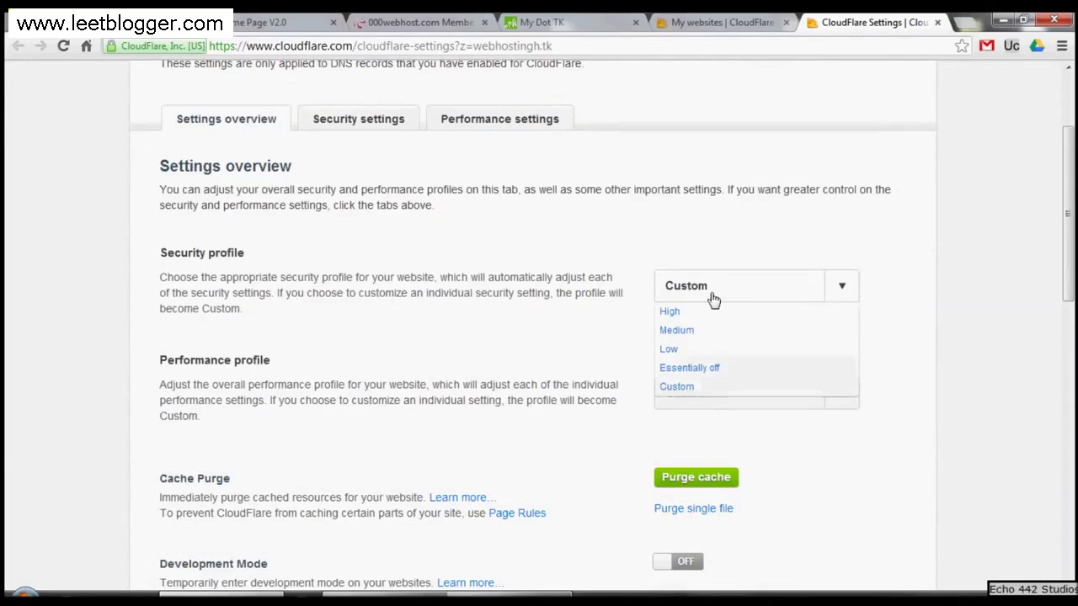
click(713, 297)
click(710, 288)
click(724, 232)
scroll(399, 348, down, 1)
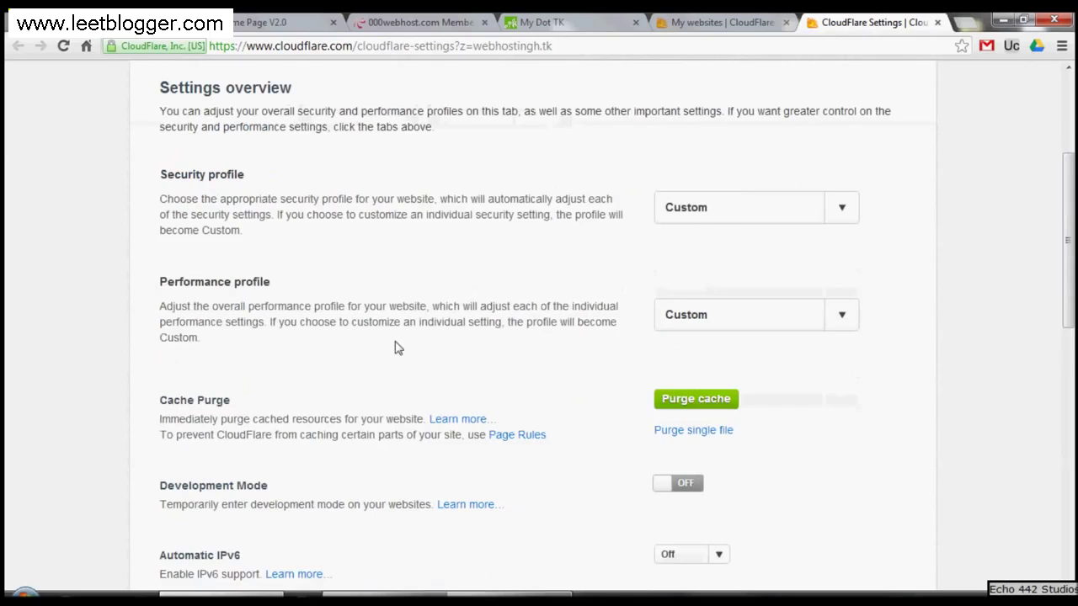
click(659, 314)
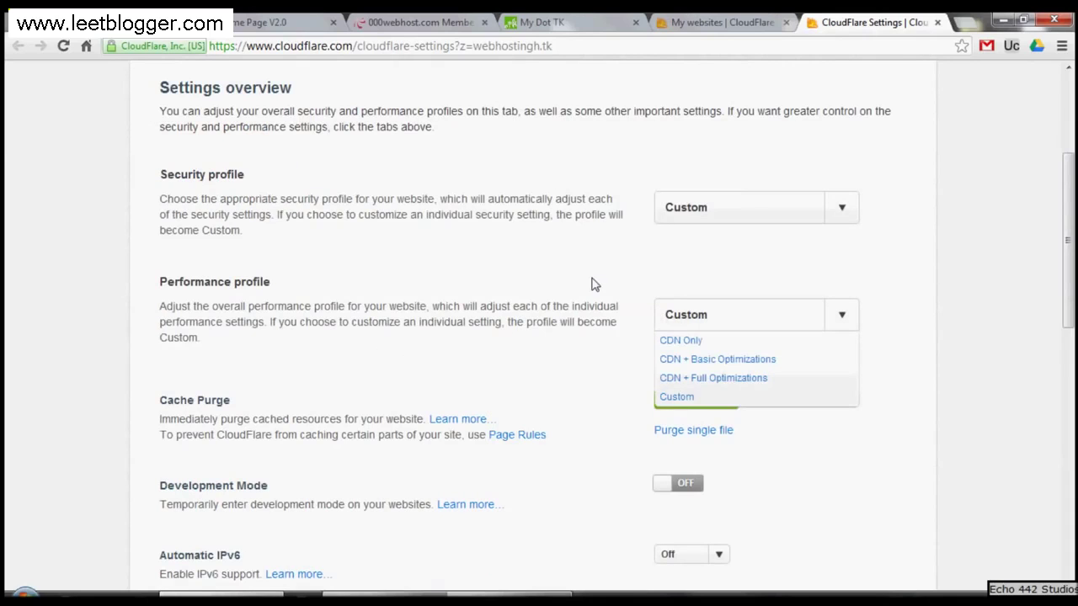
click(591, 284)
Examine the Cache Purge, Development Mode, Automatic IPv6 and SPDY settings in the overview.
scroll(573, 342, down, 1)
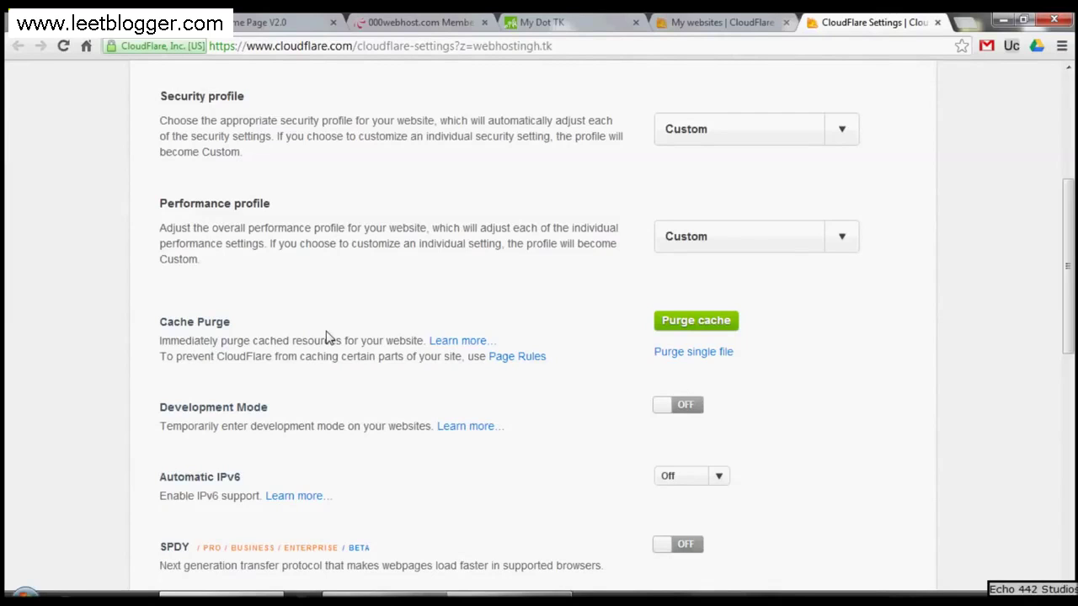
scroll(294, 505, down, 1)
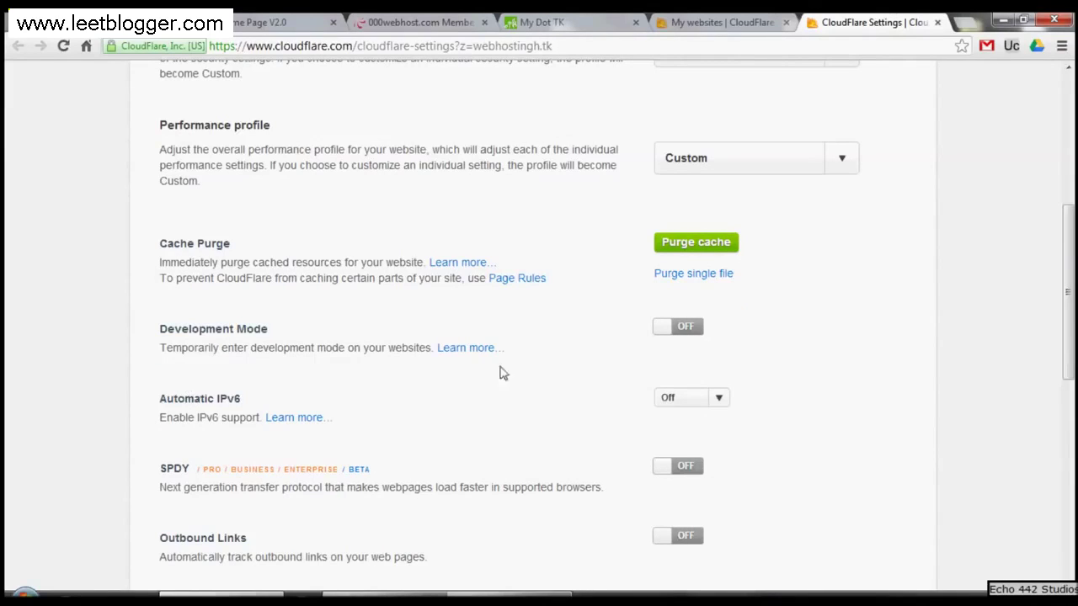
click(704, 396)
click(706, 397)
scroll(741, 406, down, 1)
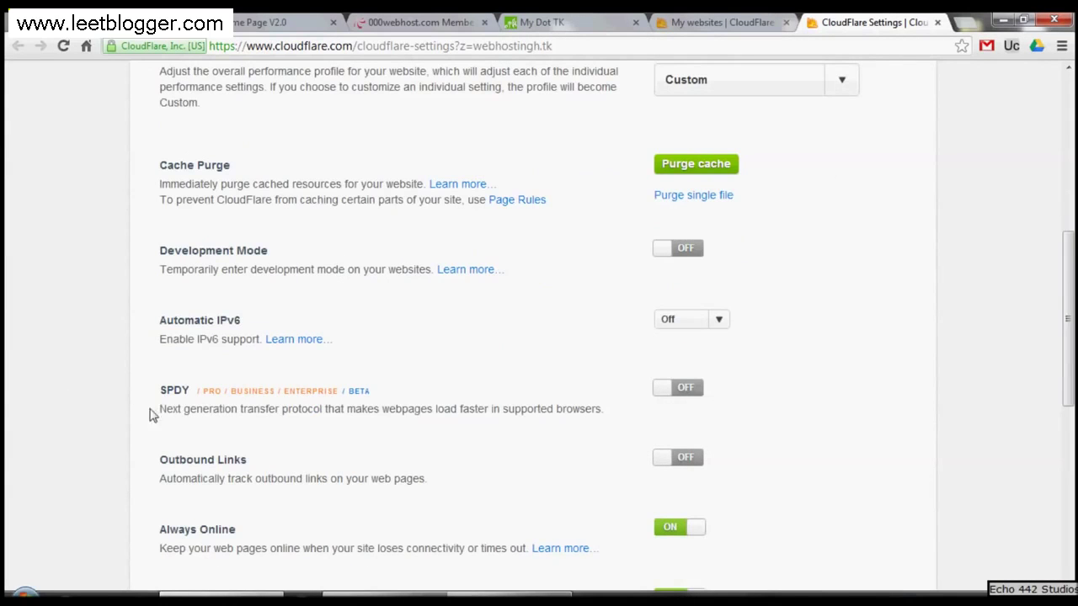
drag(166, 410, 330, 430)
click(333, 433)
scroll(466, 459, down, 2)
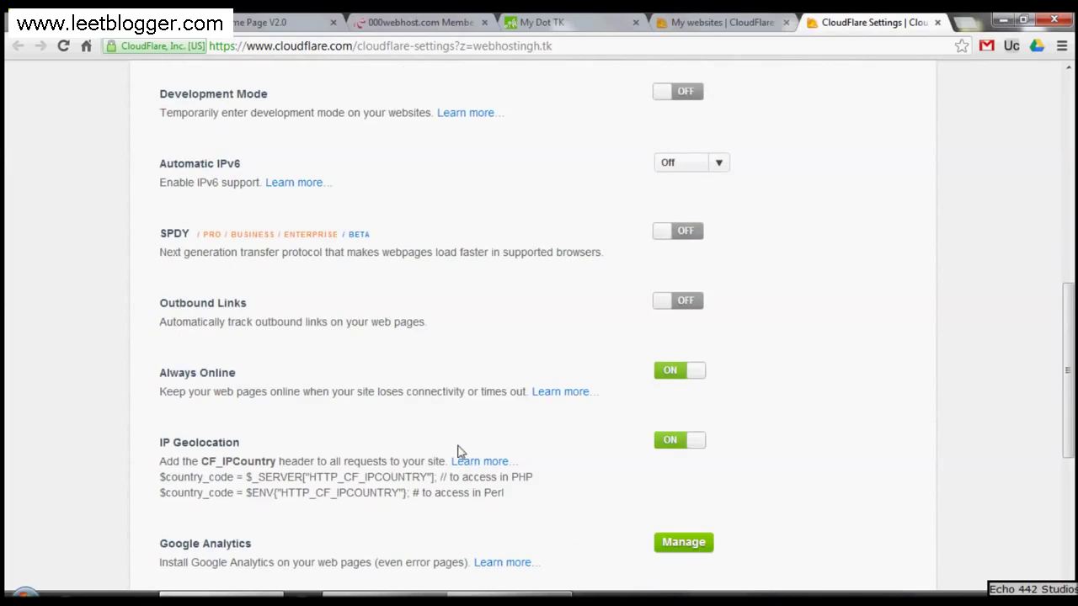
Examine the Always Online, IP Geolocation, Google Analytics and SSL settings, and close the CloudFlare settings page.
scroll(223, 446, down, 1)
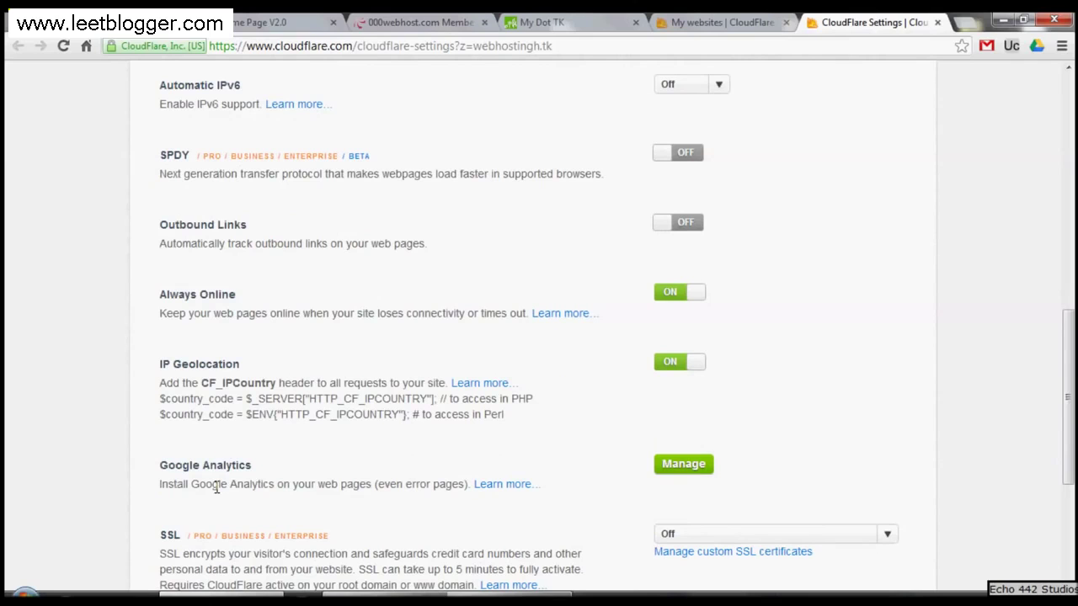
scroll(216, 488, down, 1)
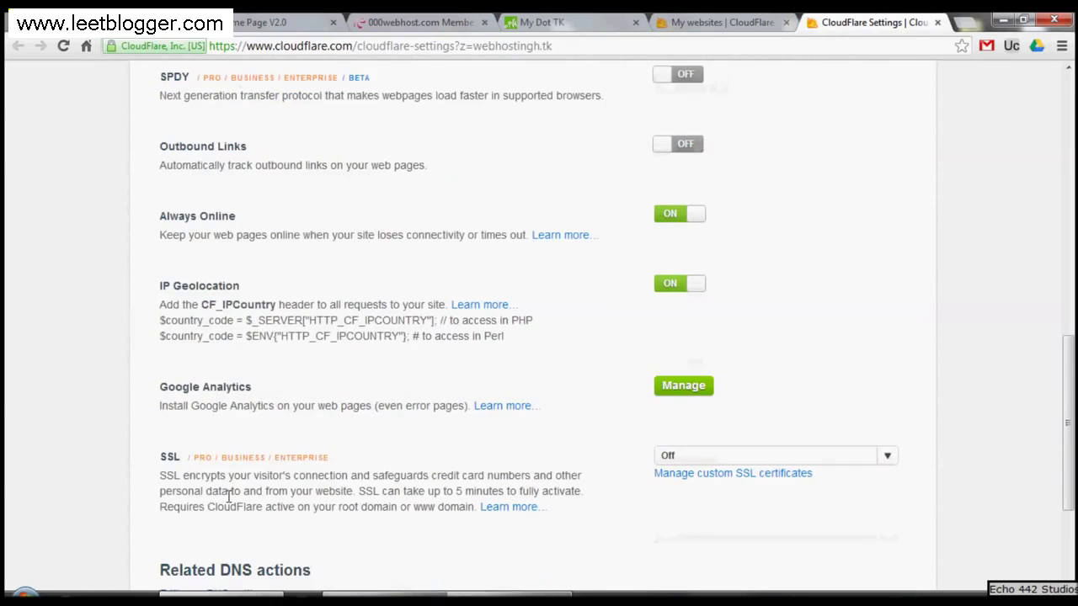
drag(166, 455, 441, 508)
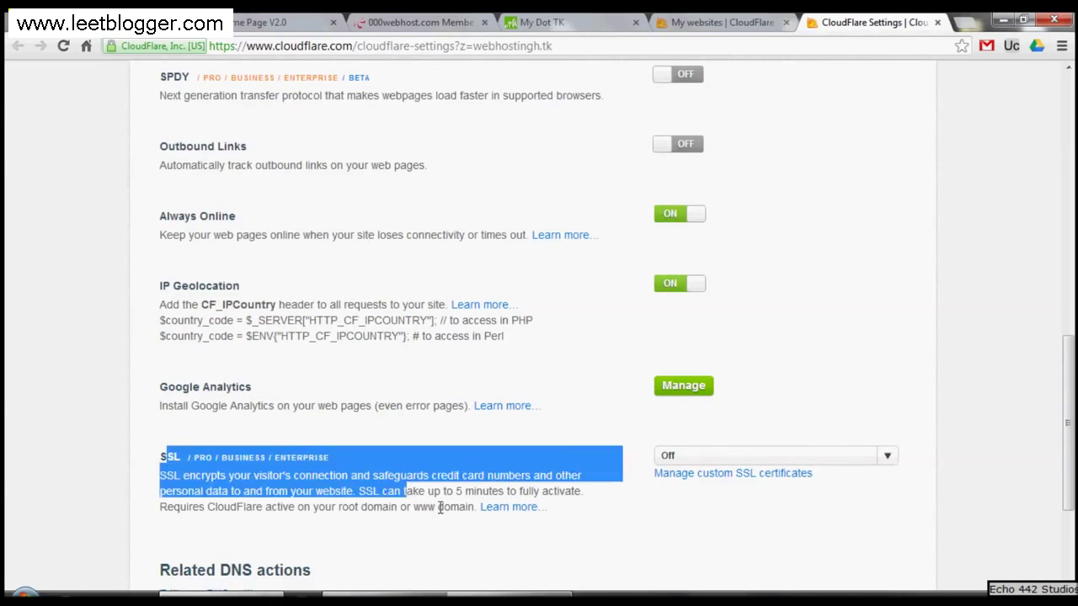
click(459, 511)
scroll(459, 510, down, 3)
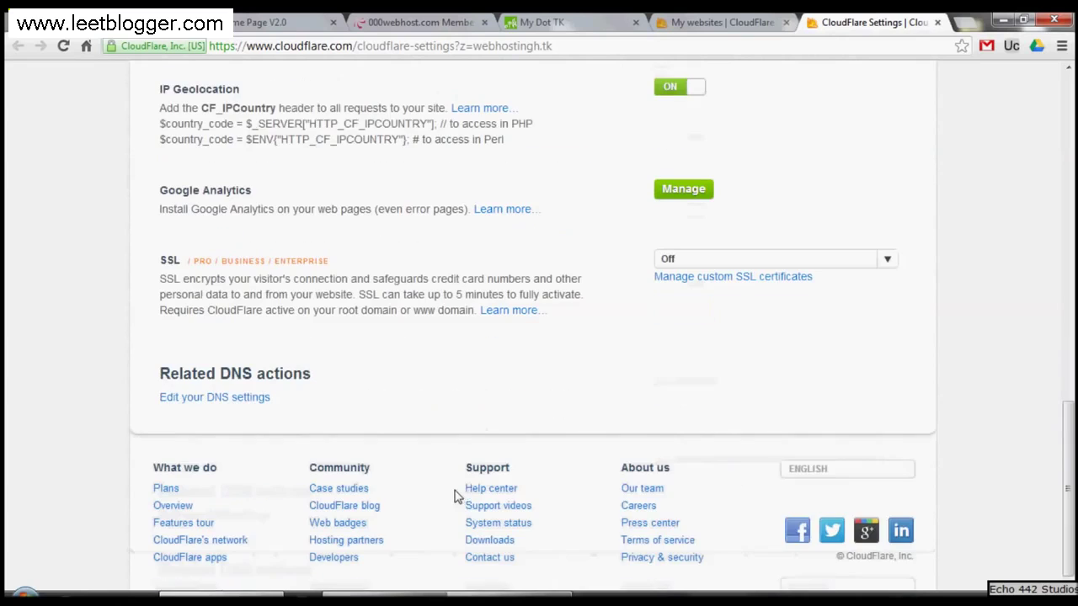
middle_click(908, 18)
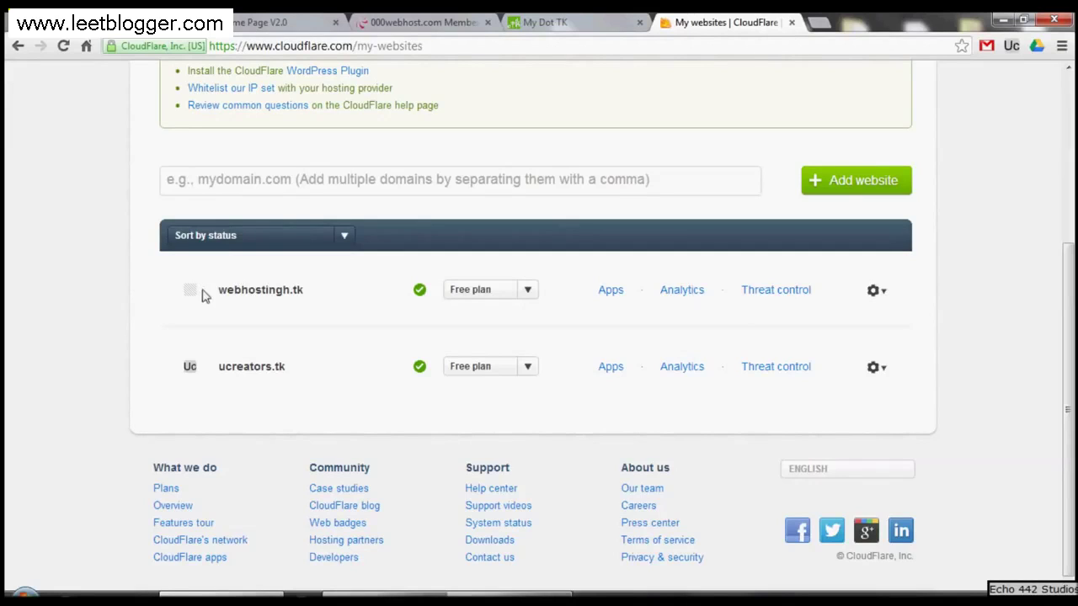
Visit webhostingh.tk in a new tab from its name in the website list to check the site, and close it.
drag(218, 289, 326, 290)
right_click(272, 283)
click(221, 289)
drag(221, 288, 337, 289)
right_click(246, 290)
click(284, 317)
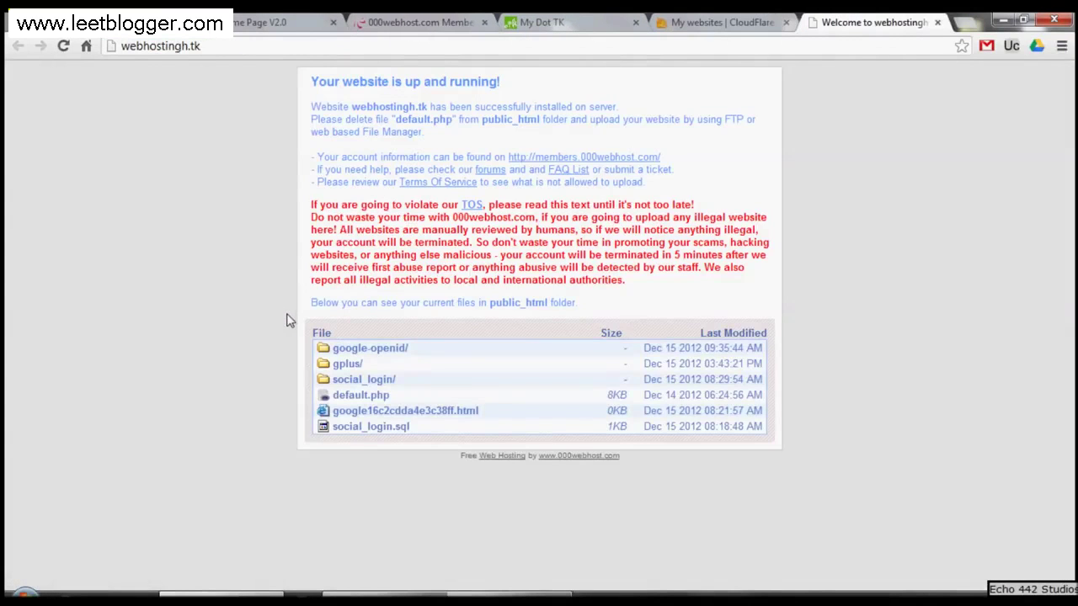
click(937, 22)
Reload the 000webhost control panel for webhostingh.tk to check its domain status, and return to CloudFlare's website list.
click(429, 22)
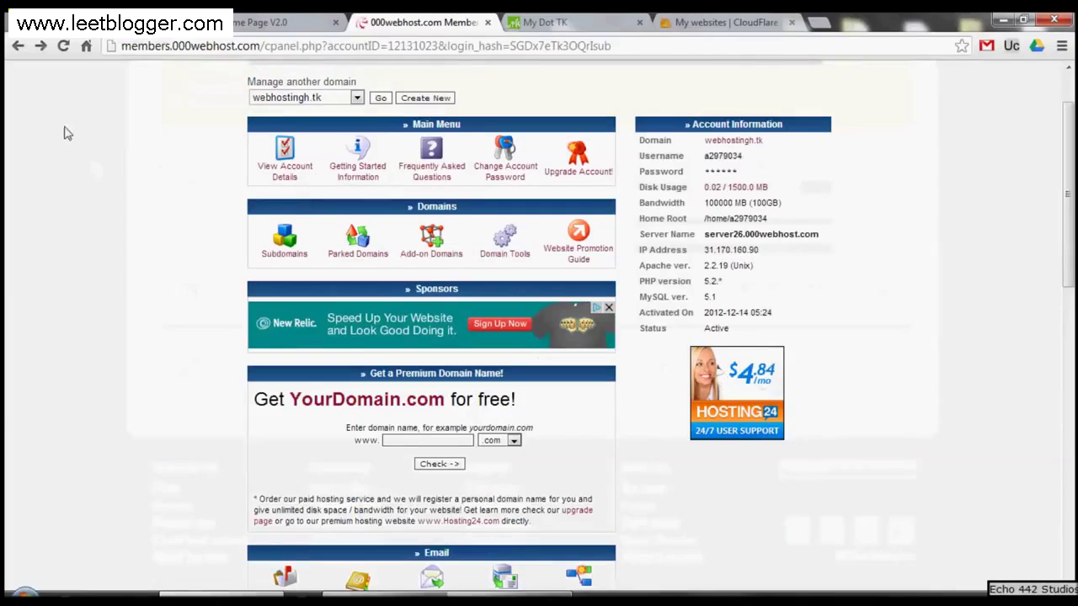
click(64, 46)
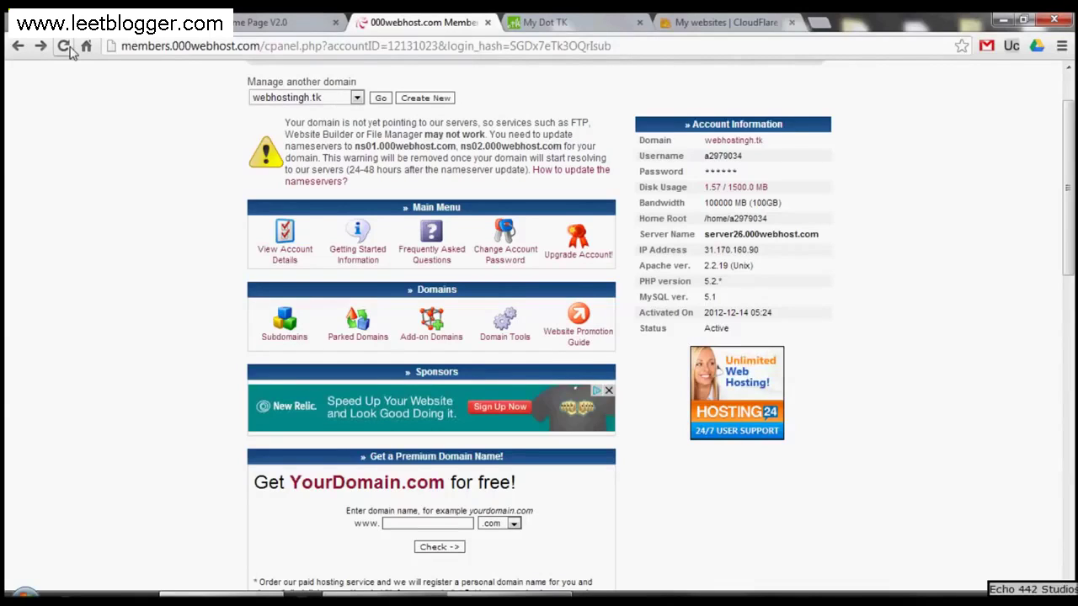
click(729, 22)
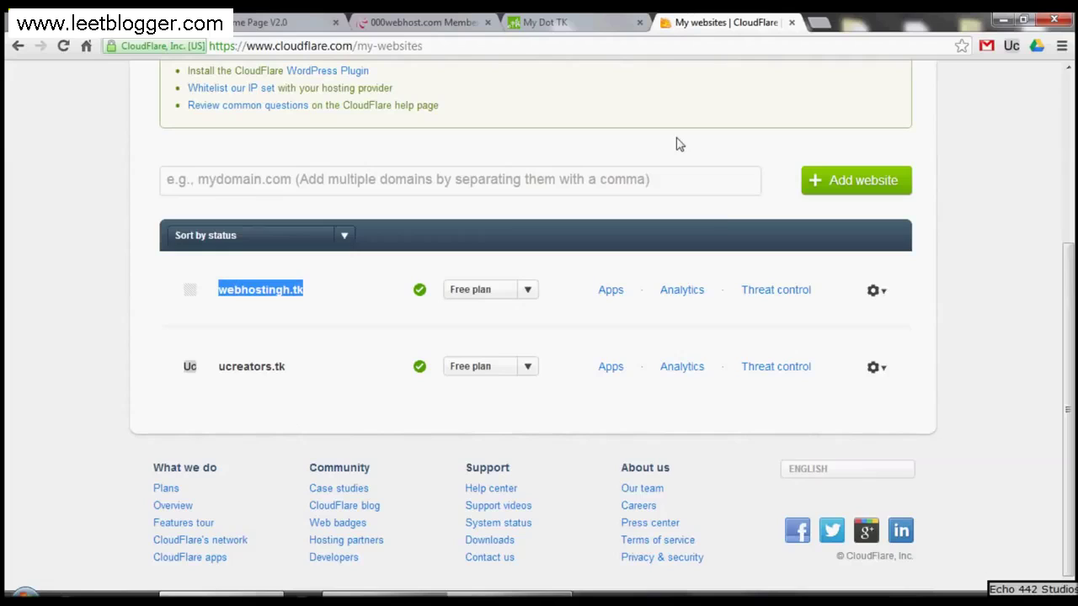
right_click(896, 603)
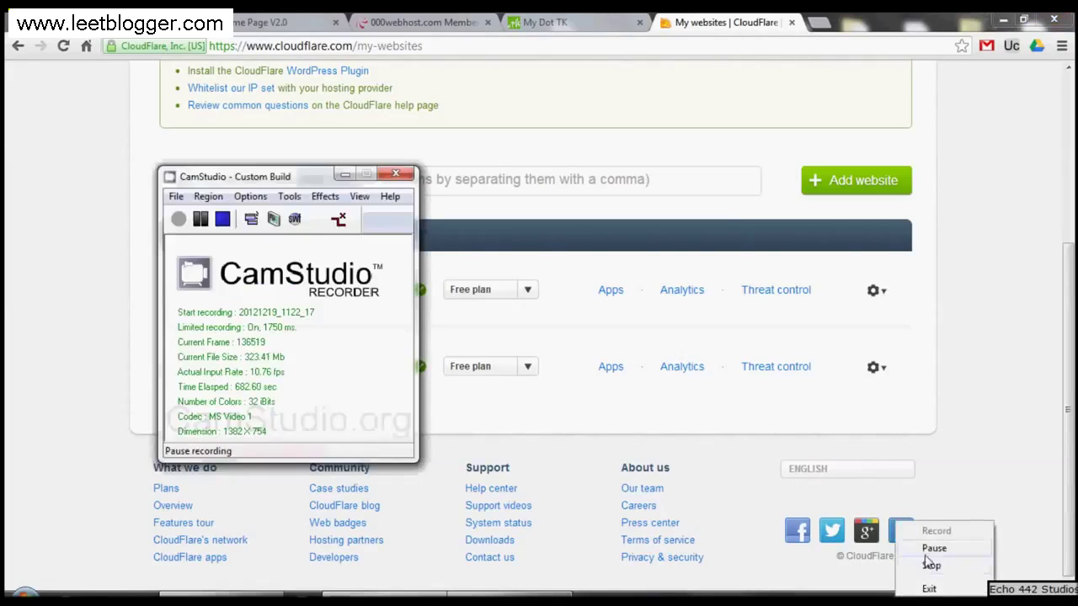